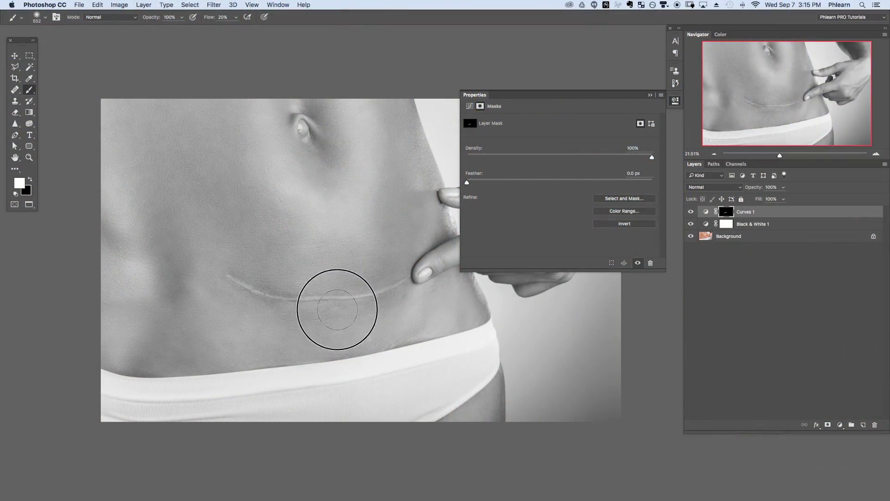
left_click_drag(264, 288, 294, 298)
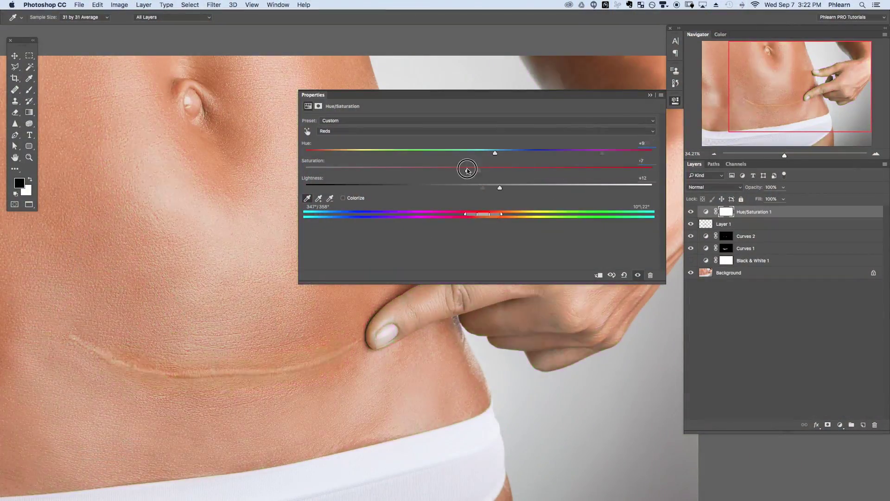
left_click(515, 188)
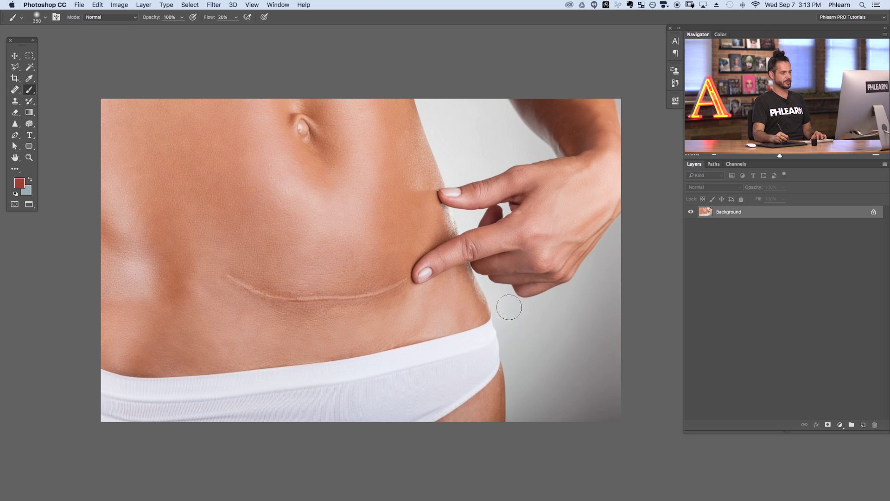
Step: Add a Black & White adjustment layer with default settings above the Background and collapse its properties
left_click(144, 5)
mouse_move(188, 113)
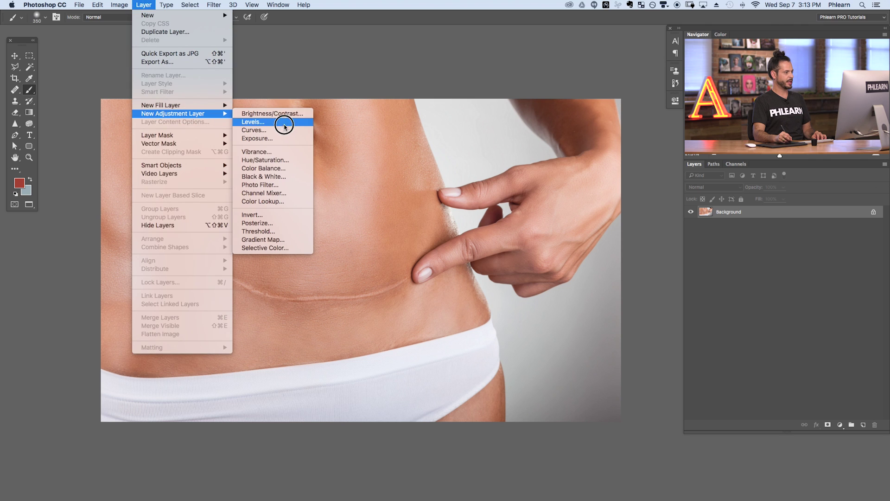
left_click(287, 177)
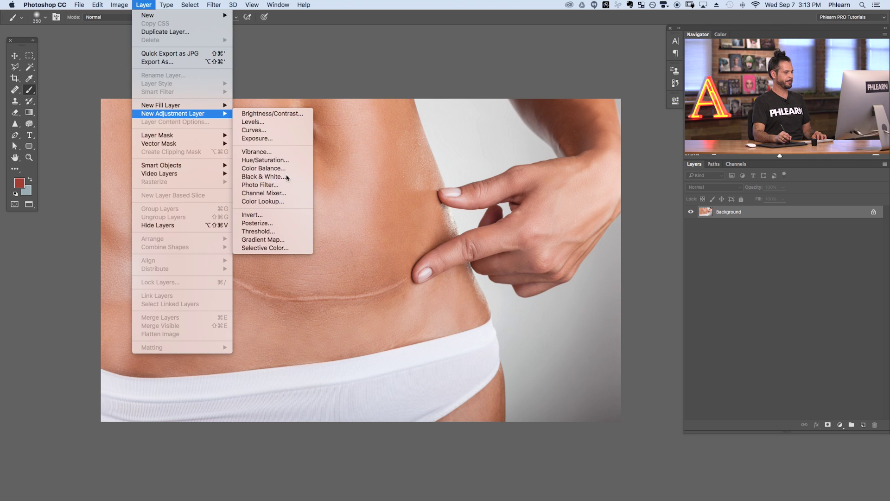
left_click(391, 240)
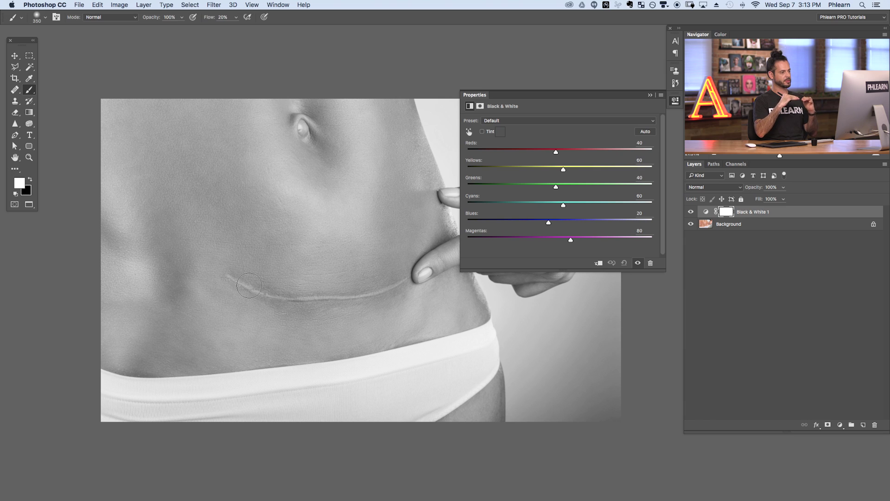
left_click(675, 102)
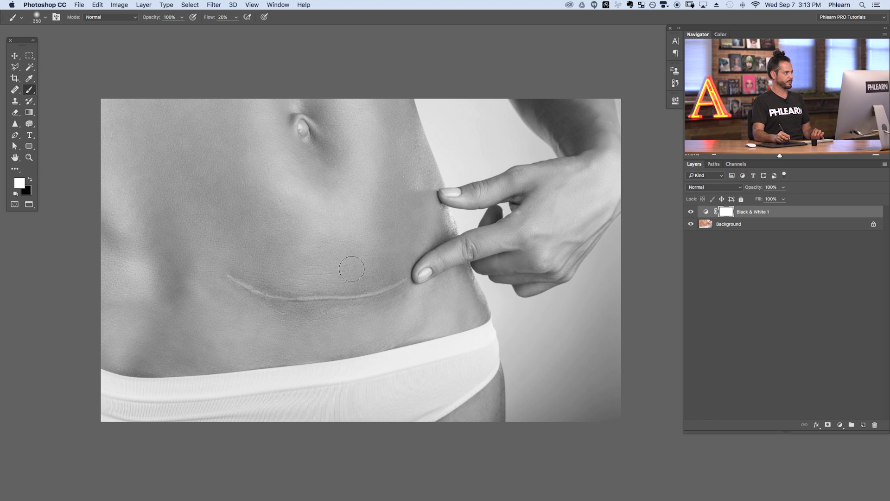
Step: Add a Curves adjustment layer above Black & White 1, raise its RGB midtones to brighten the image, and compare before and after
left_click(143, 5)
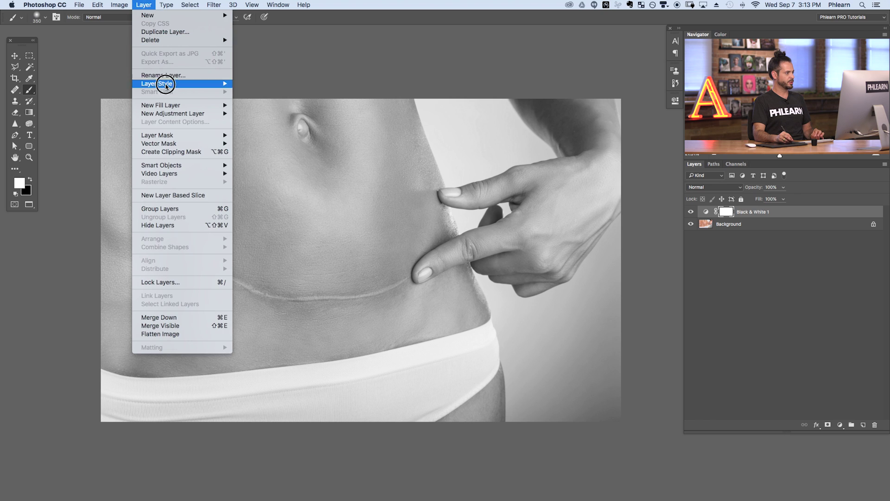
mouse_move(175, 114)
left_click(255, 130)
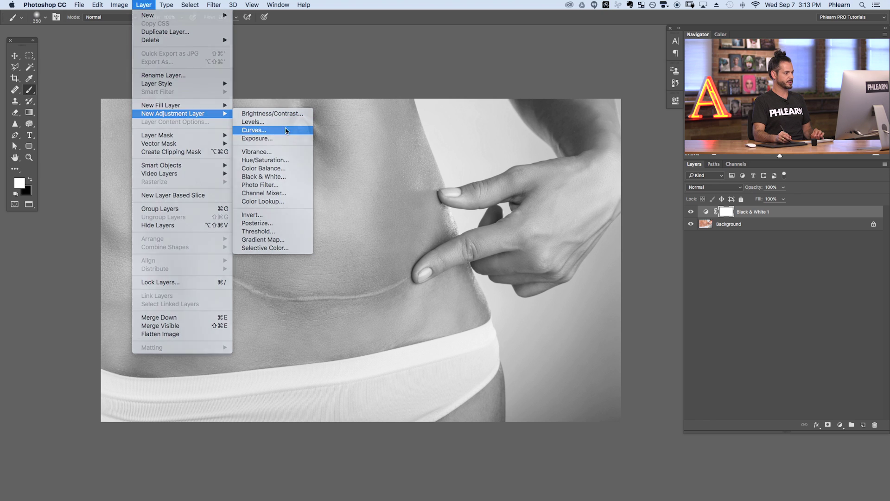
left_click(385, 233)
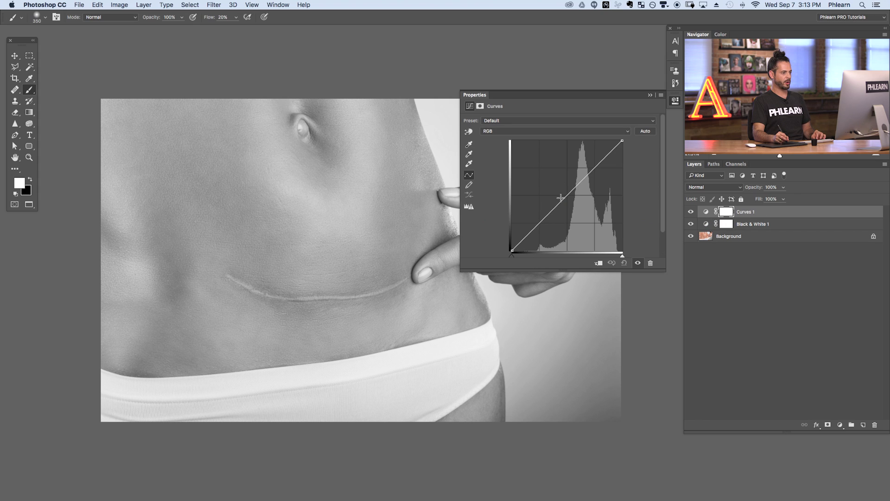
mouse_move(563, 200)
left_mouse_down()
mouse_move(558, 190)
mouse_move(582, 216)
mouse_move(561, 189)
left_mouse_up()
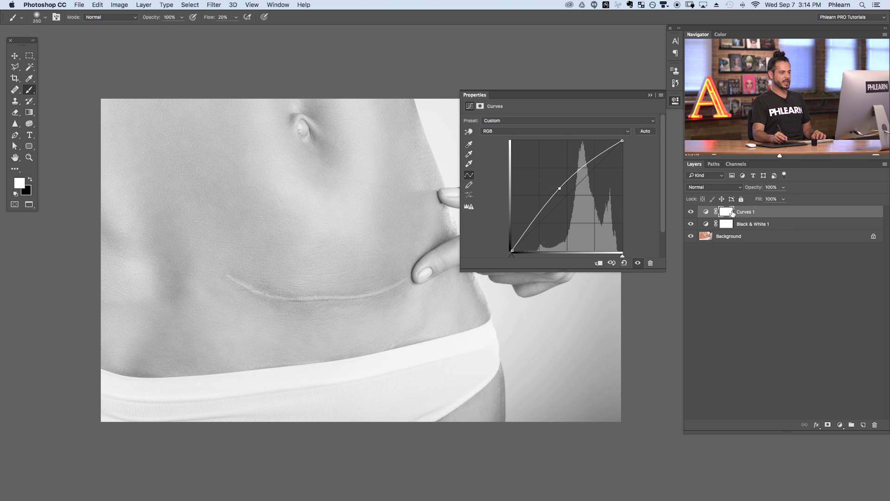
left_click(692, 212)
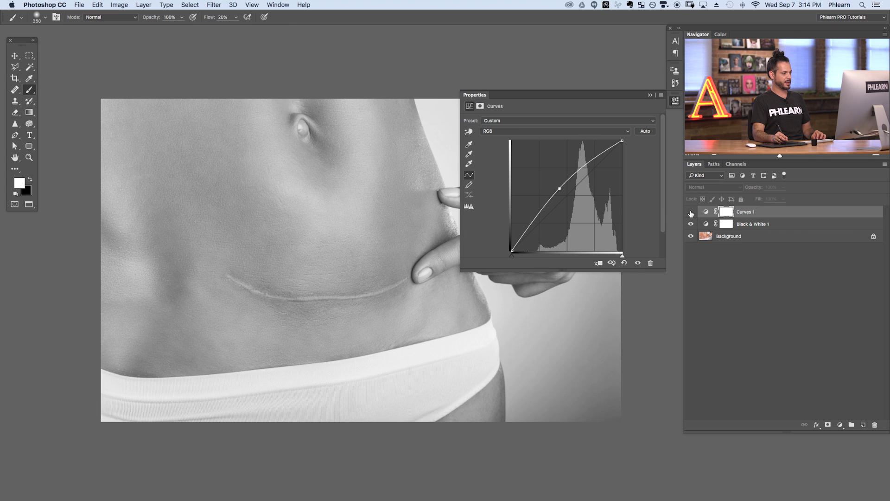
left_click(691, 212)
left_click(690, 212)
left_click(690, 212)
left_click(690, 211)
left_click(690, 212)
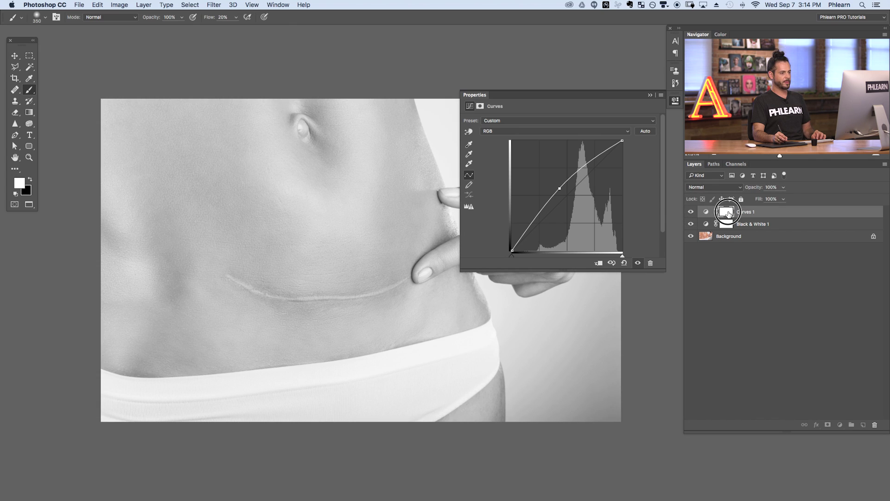
Step: Fill the Curves 1 layer mask with black at Normal mode and 100% opacity
left_click(727, 213)
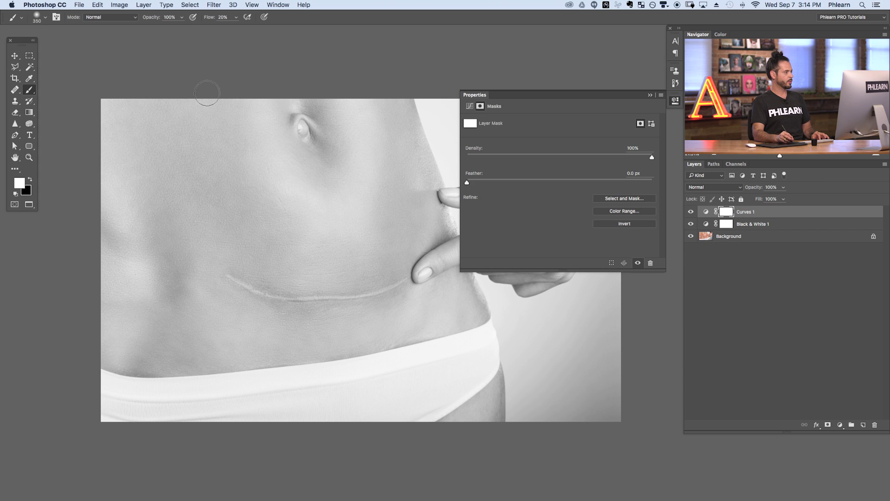
left_click(97, 4)
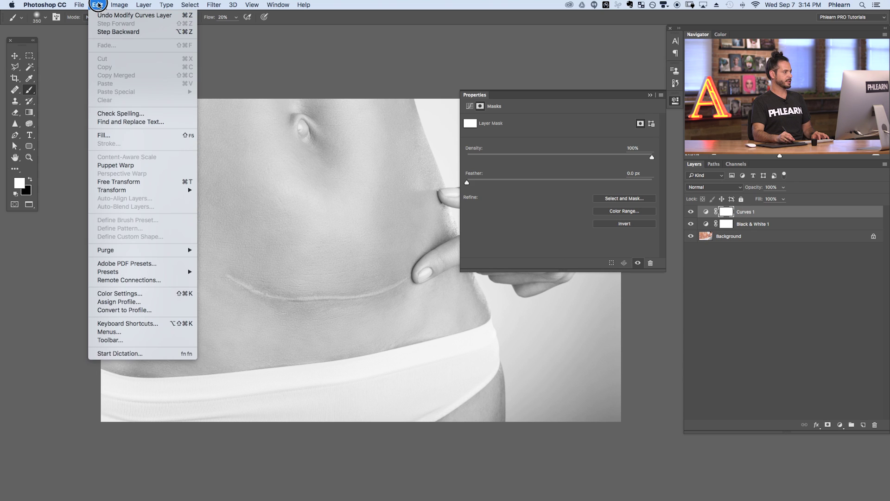
left_click(127, 135)
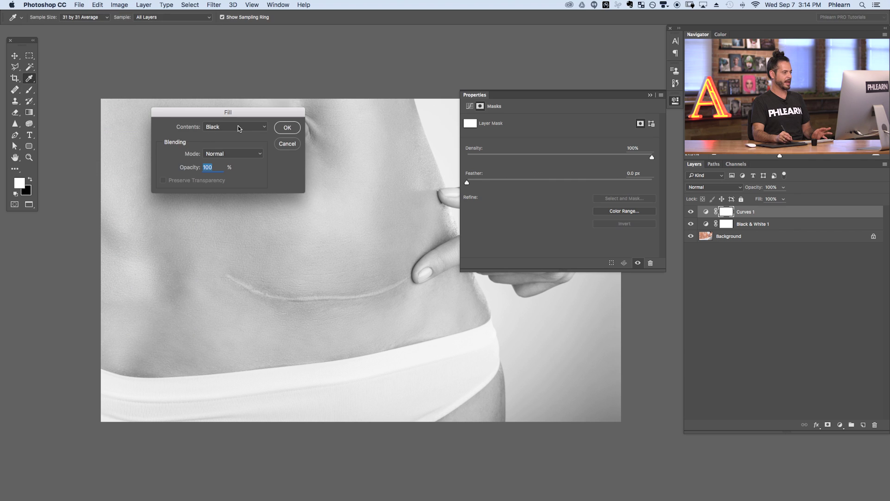
left_click(288, 128)
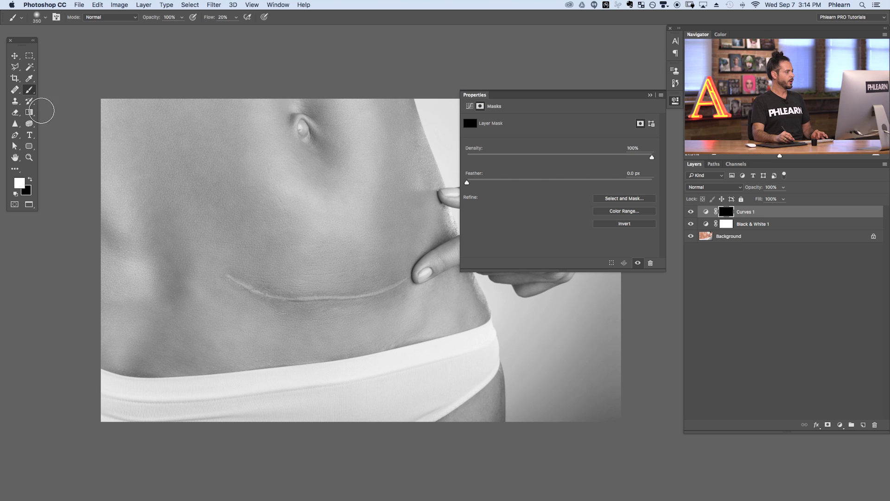
Step: Paint white on the Curves 1 mask over the dark areas along the scar, masking the excess along the scar line with black
left_click_drag(322, 304, 319, 290)
left_click_drag(379, 301, 381, 296)
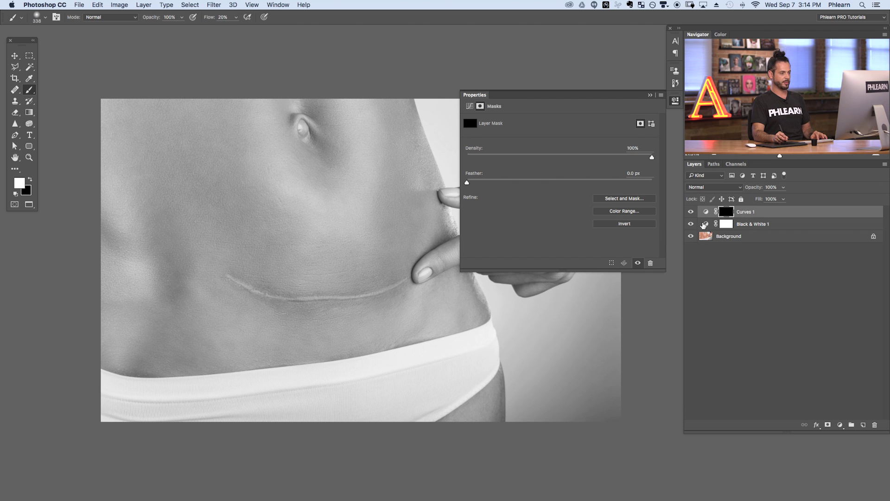
mouse_move(398, 290)
left_mouse_down()
mouse_move(391, 294)
mouse_move(401, 286)
mouse_move(398, 271)
mouse_move(374, 294)
mouse_move(318, 302)
mouse_move(330, 292)
mouse_move(276, 308)
mouse_move(304, 315)
mouse_move(388, 304)
mouse_move(403, 277)
left_mouse_up()
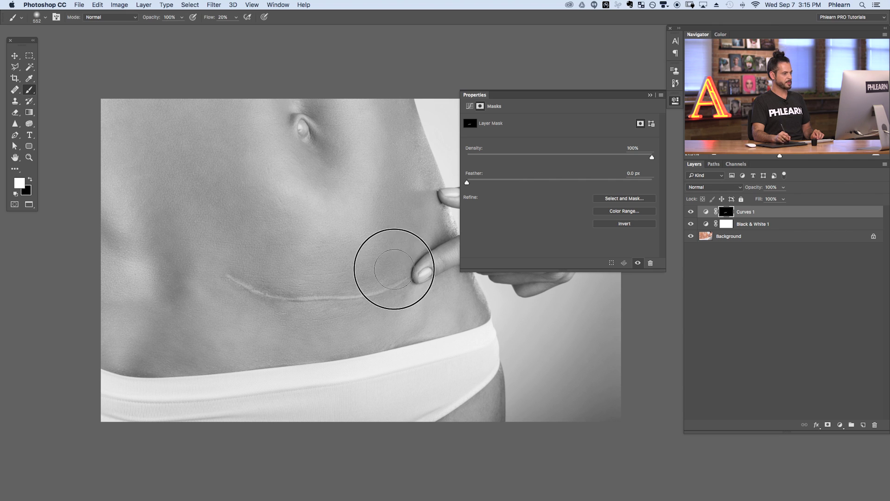
mouse_move(296, 297)
left_mouse_down("ctrl+alt")
mouse_move(277, 300)
mouse_move(293, 293)
mouse_move(286, 300)
left_mouse_up("ctrl+alt")
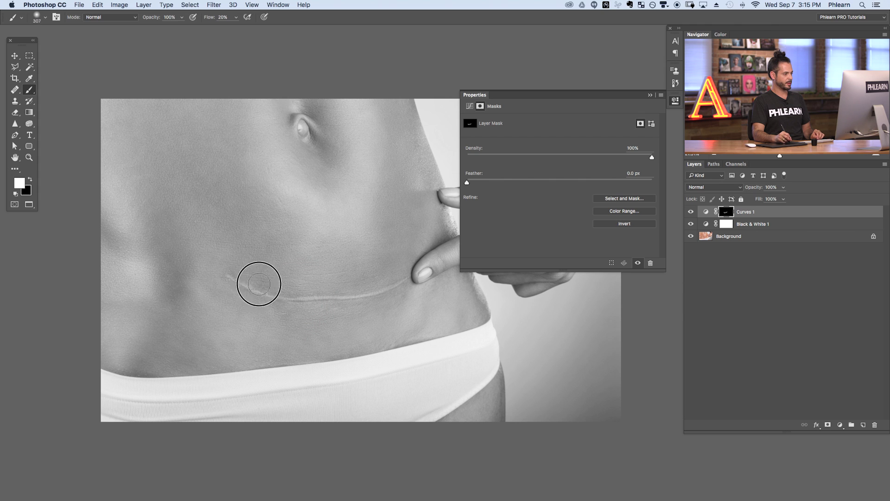
left_click_drag(268, 304, 266, 283)
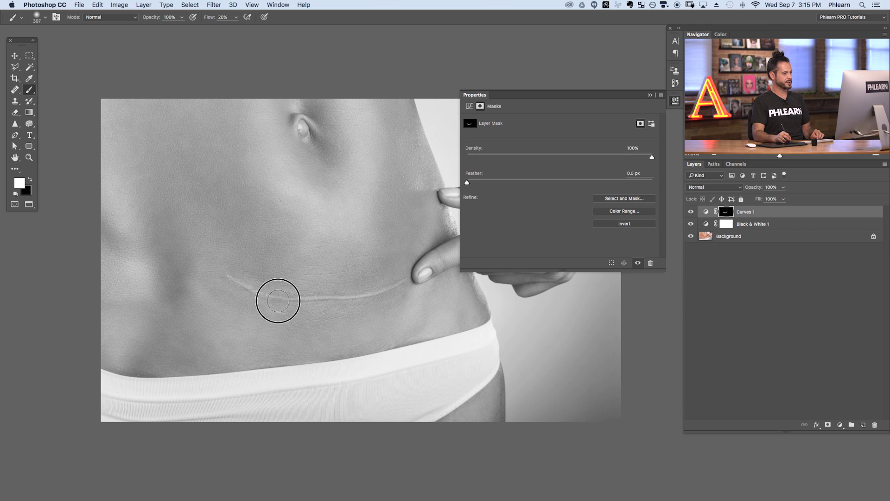
key("x")
mouse_move(281, 302)
left_mouse_down()
mouse_move(301, 294)
mouse_move(286, 311)
mouse_move(300, 316)
mouse_move(267, 299)
mouse_move(360, 285)
mouse_move(294, 298)
mouse_move(255, 293)
mouse_move(250, 305)
mouse_move(261, 301)
mouse_move(240, 292)
mouse_move(267, 261)
mouse_move(271, 270)
mouse_move(391, 291)
mouse_move(362, 284)
mouse_move(398, 291)
mouse_move(407, 283)
mouse_move(380, 307)
mouse_move(308, 316)
mouse_move(324, 313)
mouse_move(276, 310)
mouse_move(307, 291)
mouse_move(398, 290)
left_mouse_up()
key("x")
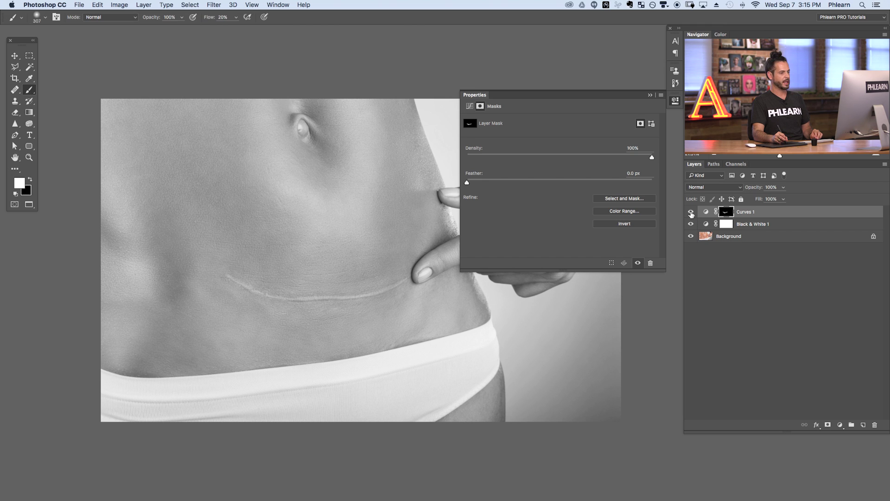
Step: Compare the shading around the scar with and without the painted Curves 1 adjustment
left_click(691, 212)
left_click(691, 213)
left_click(691, 213)
left_click(691, 212)
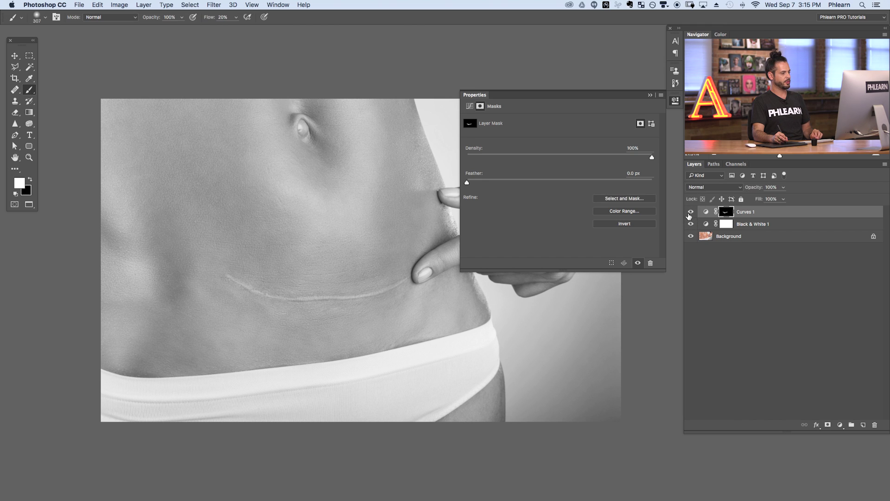
left_click(690, 212)
left_click(690, 212)
left_click(690, 212)
left_click(690, 212)
left_click(690, 212)
left_click(690, 212)
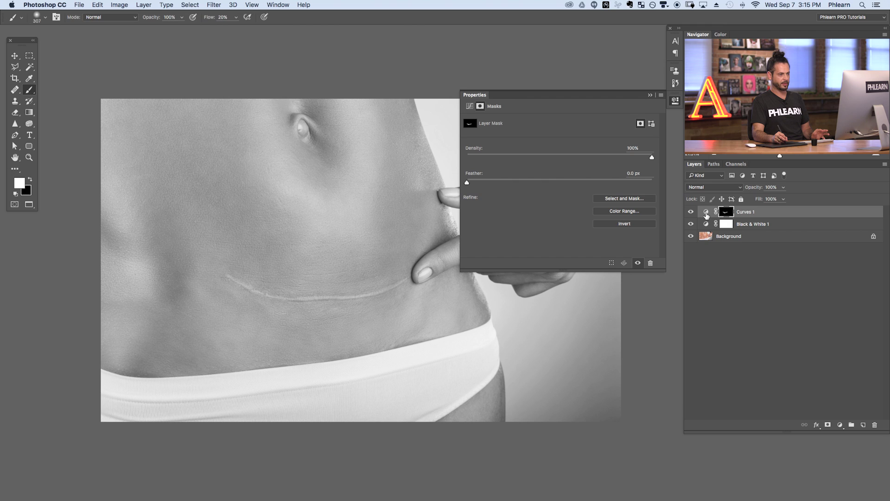
Step: Fine-tune the midtone point of the Curves 1 adjustment to slightly soften its brightening around the scar
left_click(706, 212)
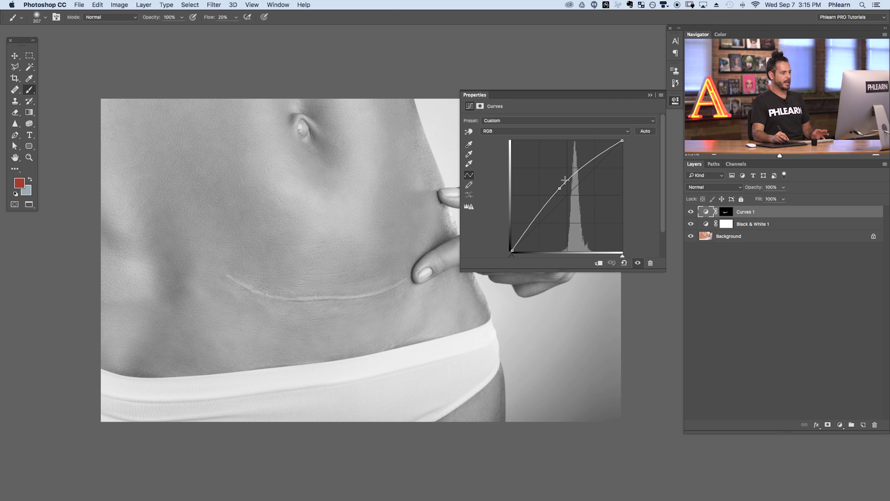
mouse_move(560, 187)
left_mouse_down()
mouse_move(541, 175)
mouse_move(583, 205)
mouse_move(559, 190)
left_mouse_up()
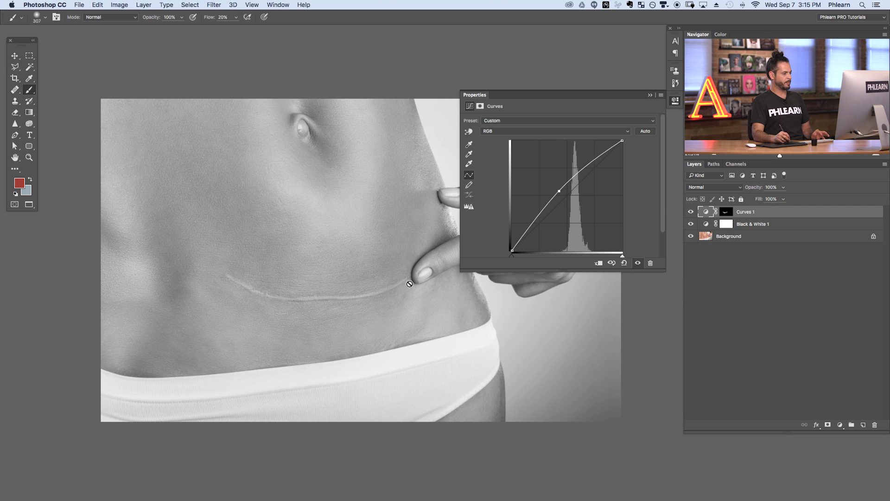
left_click_drag(560, 192, 562, 189)
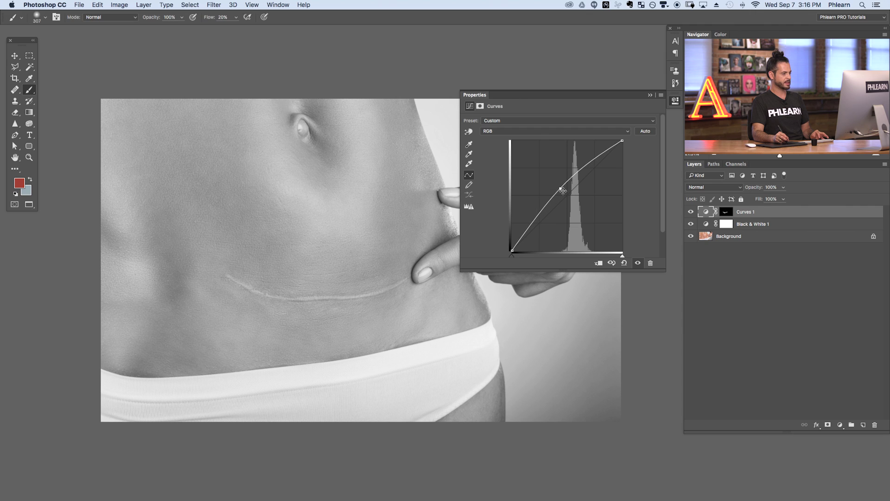
left_click_drag(560, 189, 562, 191)
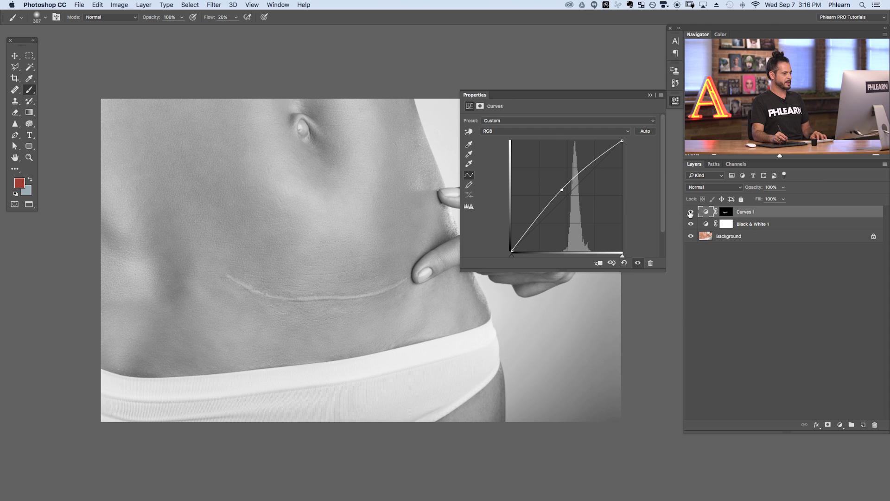
Step: Check the black-and-white view of the scar area with the refined Curves 1 layer shown and hidden
left_click(690, 212)
left_click(690, 212)
left_click(691, 212)
left_click(690, 212)
left_click(690, 211)
left_click(690, 212)
left_click(690, 212)
left_click(690, 211)
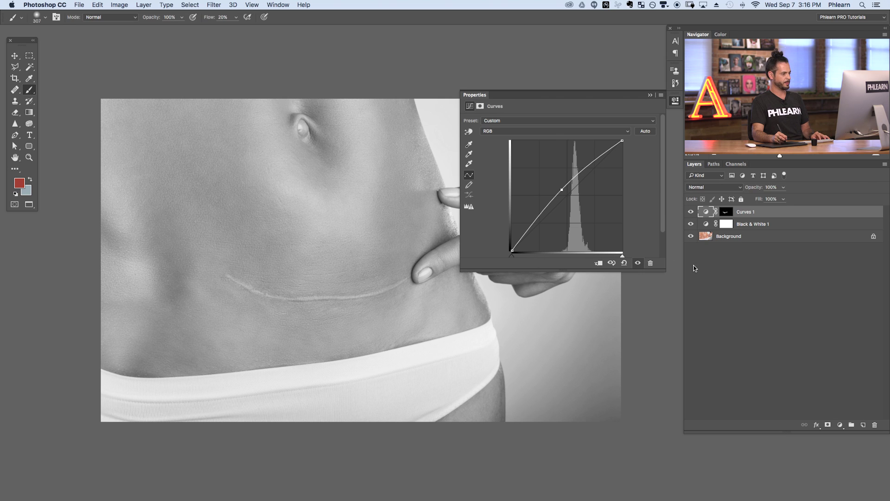
Step: Hide the Black & White 1 layer, compare Curves 1 on and off in color, and slightly lower its midtone point
left_click(690, 224)
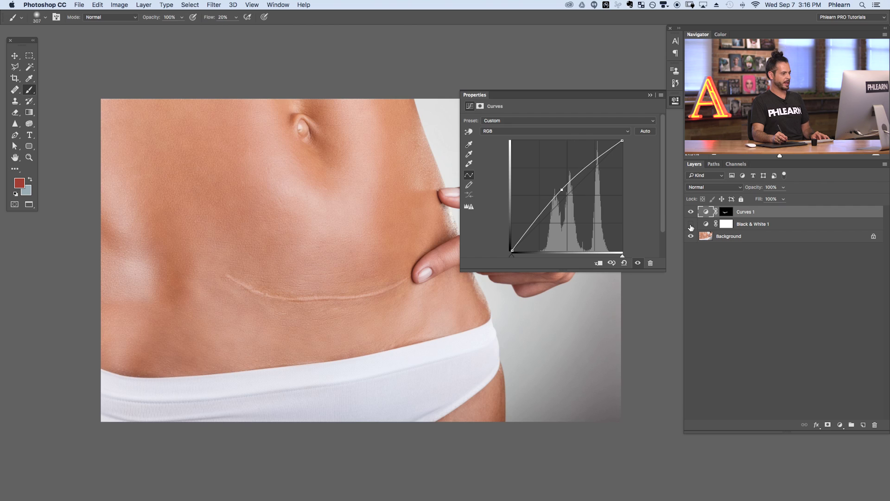
left_click(690, 212)
left_click(690, 212)
left_click(690, 211)
left_click(690, 212)
left_click(689, 214)
left_click(688, 214)
left_click(688, 214)
left_click(688, 214)
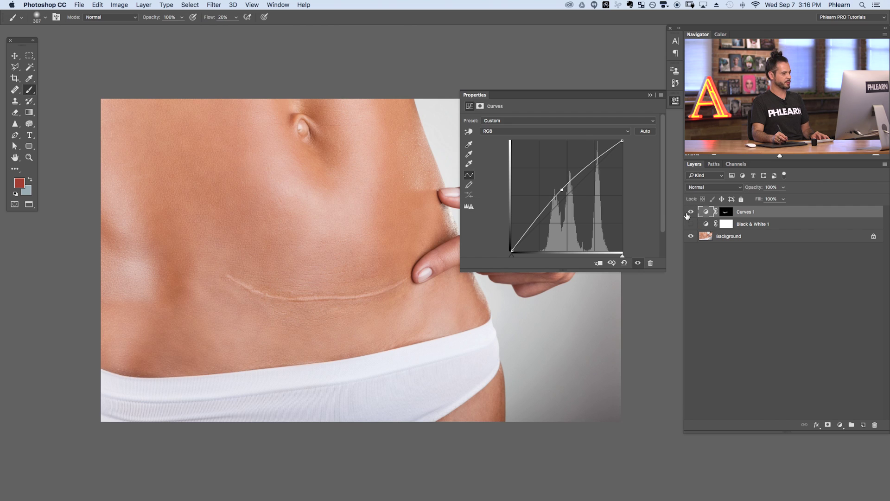
left_click_drag(562, 190, 564, 190)
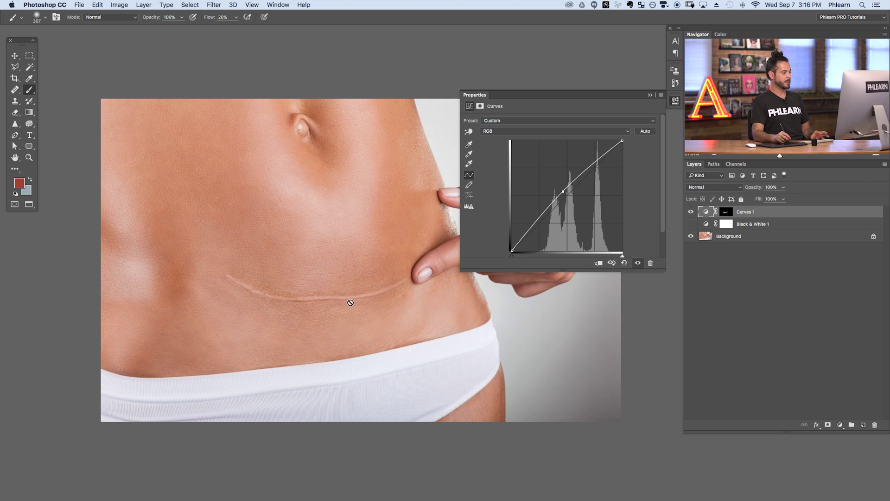
Step: Add a second Curves adjustment layer above Curves 1 for working on the scar up close
left_click_drag(320, 298, 374, 292)
left_click_drag(435, 301, 393, 311)
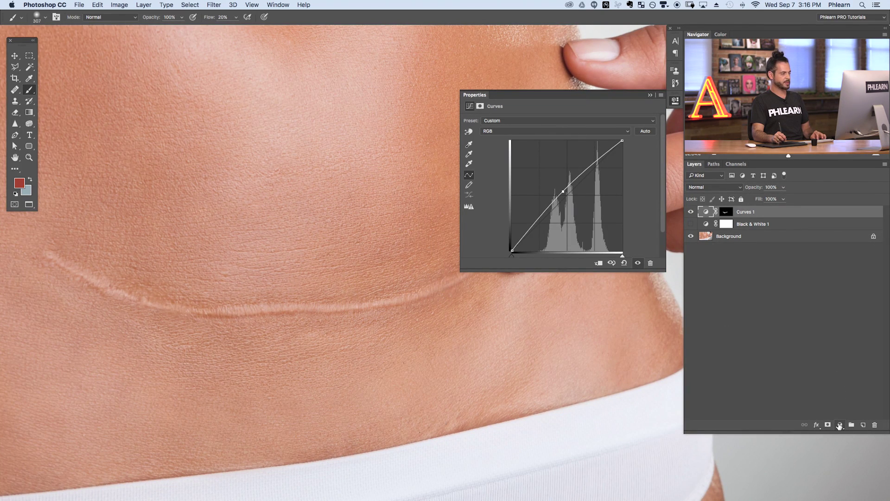
left_click(144, 5)
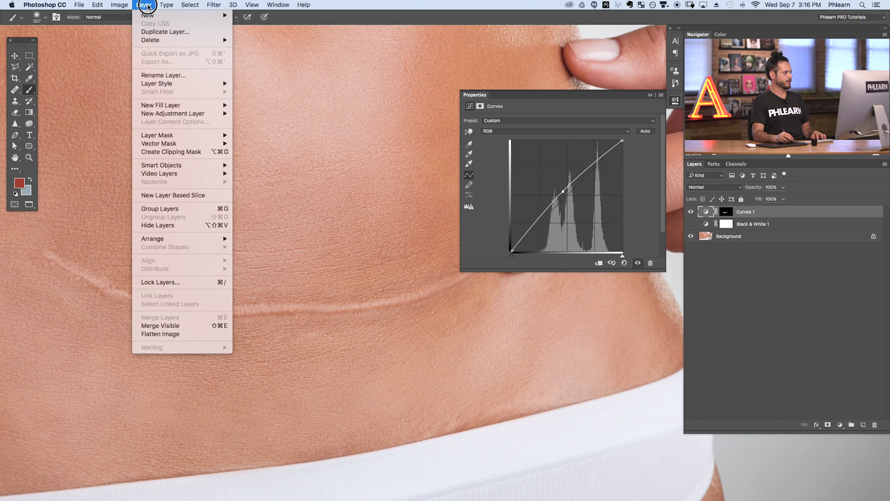
mouse_move(180, 114)
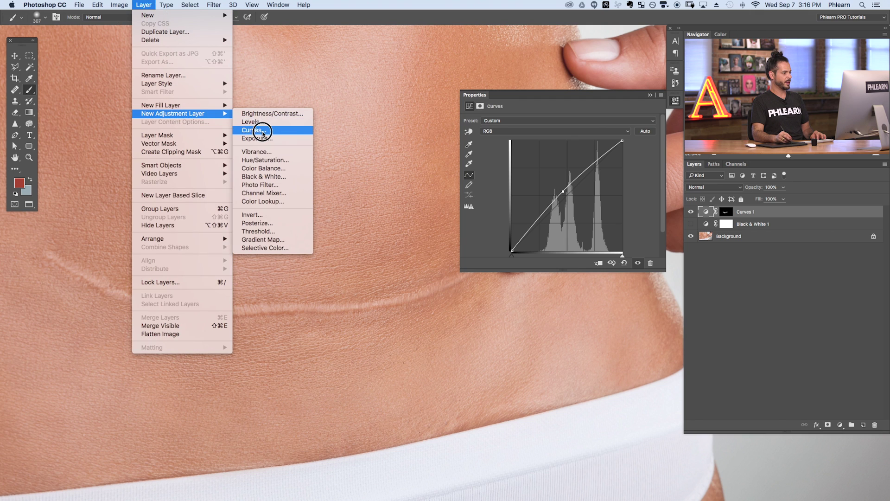
left_click(255, 130)
left_click(387, 232)
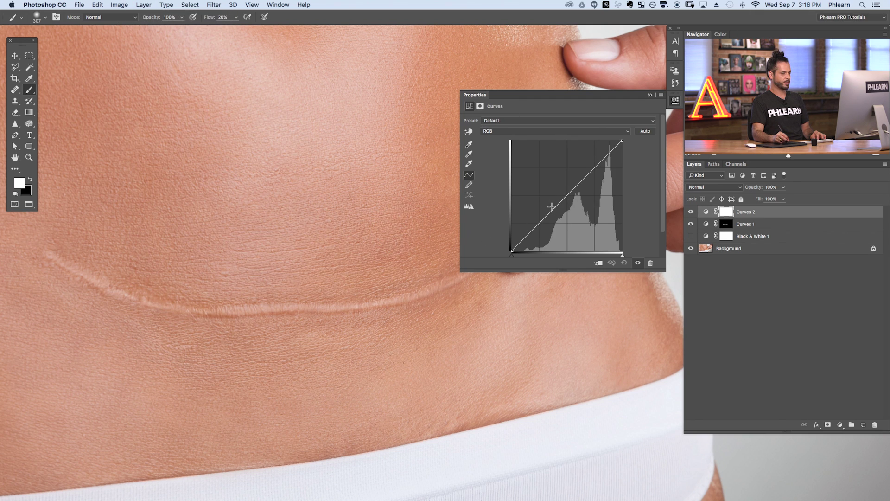
Step: Lower the midtones of Curves 2 to darken the skin and fill its layer mask with black
left_click_drag(563, 199, 571, 205)
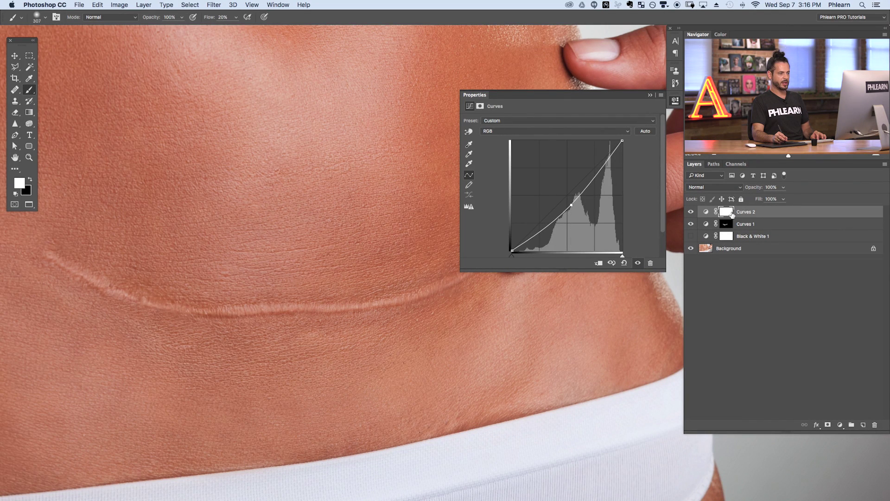
left_click(95, 5)
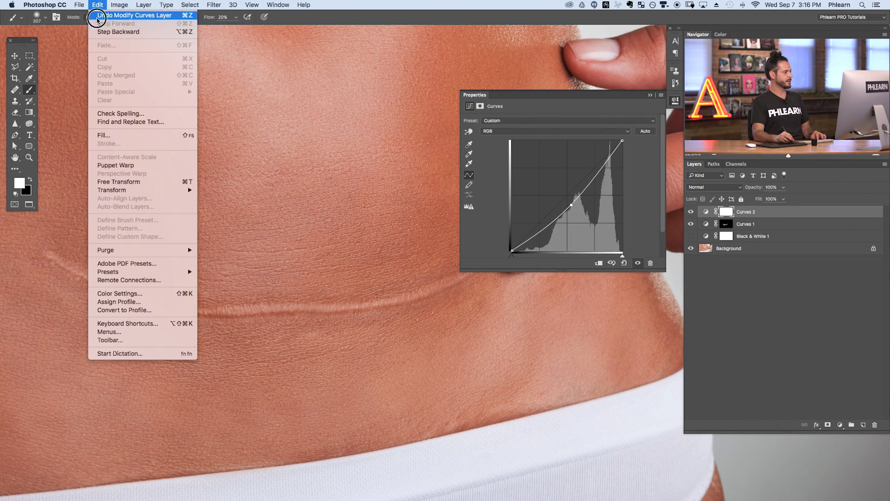
left_click(115, 135)
left_click(288, 127)
Step: Paint white at 20% flow with a small soft brush on the Curves 2 mask along the bright parts of the scar
key("b")
key("super+plus")
mouse_move(402, 302)
left_mouse_down()
mouse_move(393, 293)
mouse_move(344, 301)
mouse_move(377, 300)
left_mouse_up()
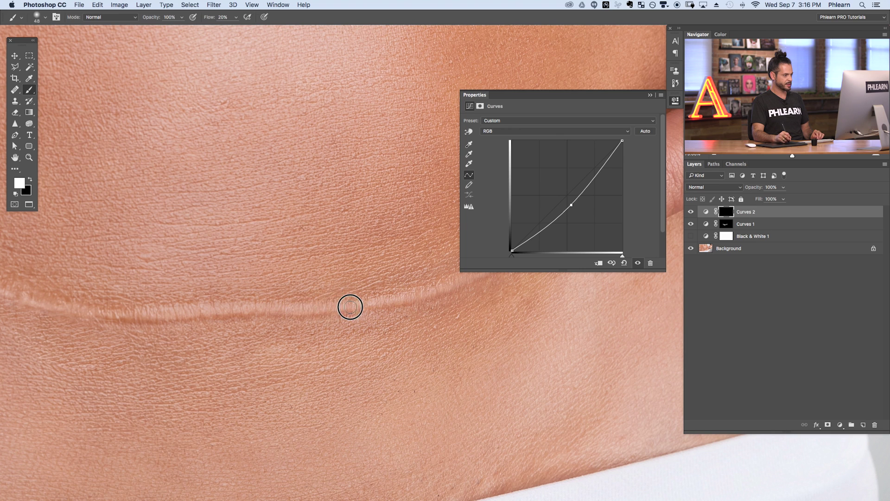
left_click_drag(254, 310, 247, 307)
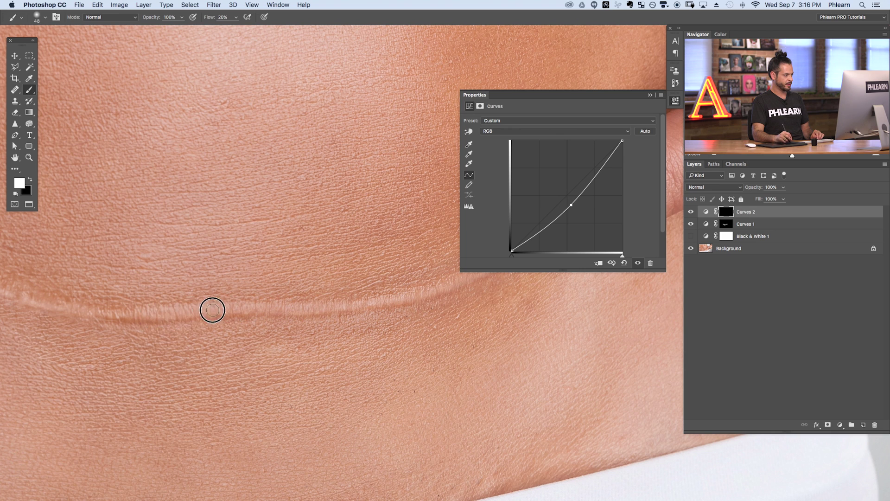
left_click_drag(298, 304, 392, 299)
mouse_move(466, 282)
left_mouse_down()
mouse_move(256, 338)
mouse_move(352, 298)
mouse_move(391, 270)
left_mouse_up()
mouse_move(160, 354)
left_mouse_down()
mouse_move(138, 354)
mouse_move(364, 357)
left_mouse_up()
left_click_drag(233, 334, 207, 330)
mouse_move(150, 331)
left_mouse_down()
mouse_move(273, 349)
mouse_move(133, 294)
mouse_move(129, 284)
left_mouse_up()
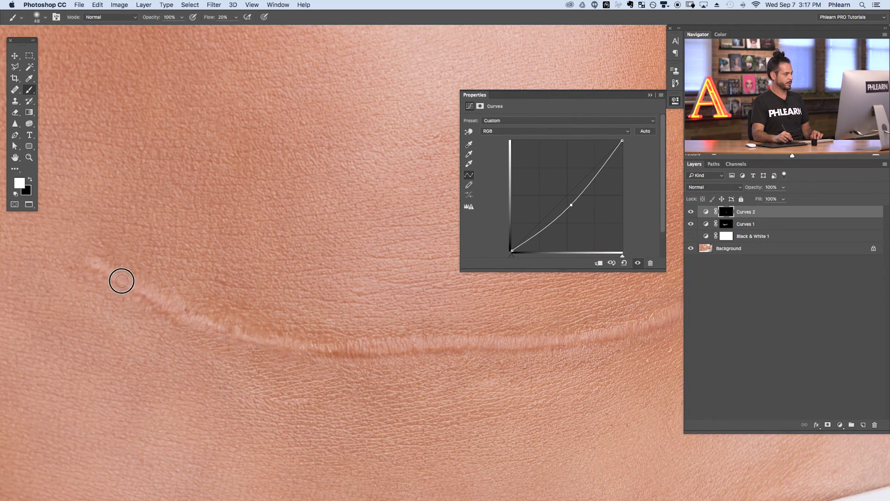
Step: Swap the painting color and refine the Curves 2 mask along the left half of the scar
key("x")
left_click_drag(142, 296, 160, 319)
left_click_drag(337, 348, 306, 352)
left_click_drag(386, 355, 350, 343)
Step: Compare the scar with Curves 2 shown and hidden, including together with Curves 1
left_click(690, 213)
left_click(690, 213)
left_click(690, 213)
left_click(690, 212)
left_click_drag(688, 214, 691, 223)
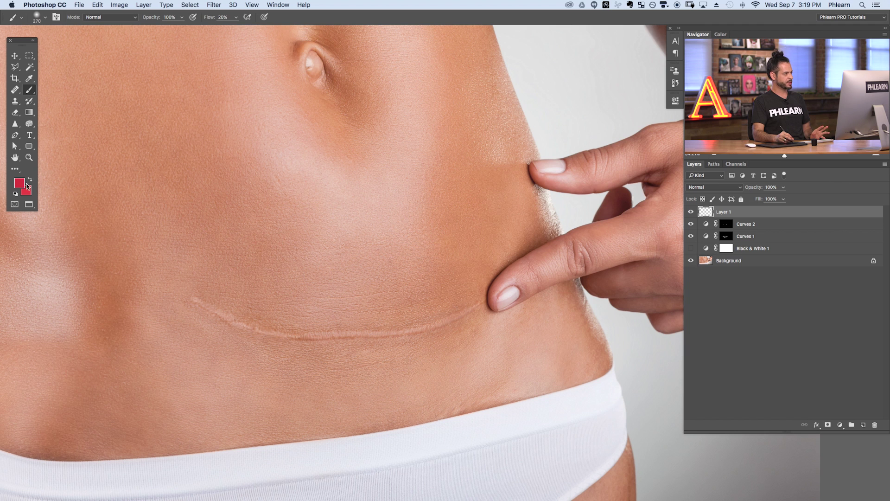
Step: Paint a soft red band along the scar on Layer 1 and set the layer's blend mode to Soft Light
mouse_move(225, 320)
left_mouse_down("ctrl+alt")
mouse_move(254, 319)
mouse_move(256, 337)
mouse_move(324, 322)
mouse_move(347, 338)
mouse_move(405, 340)
mouse_move(471, 321)
mouse_move(471, 308)
mouse_move(389, 329)
left_mouse_up("ctrl+alt")
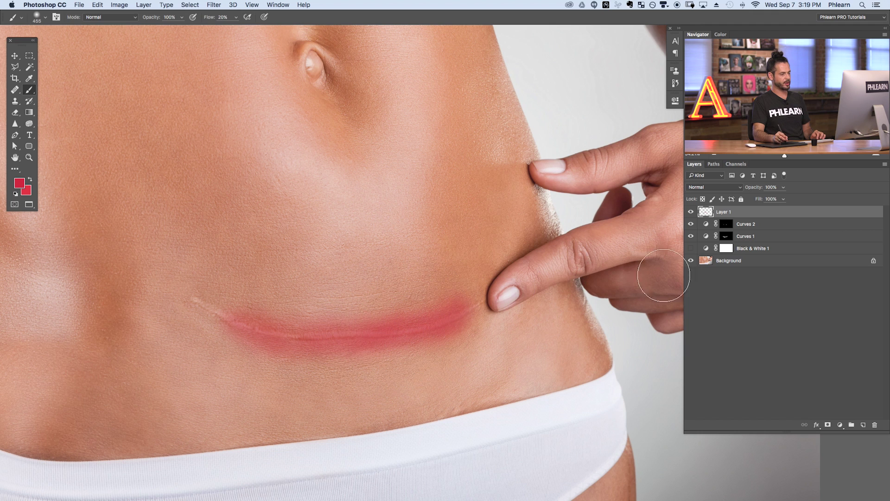
left_click(713, 186)
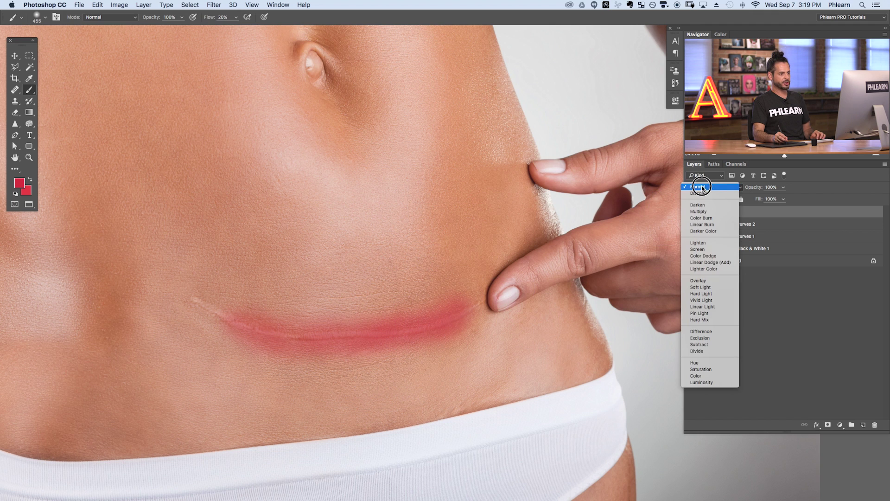
left_click(717, 287)
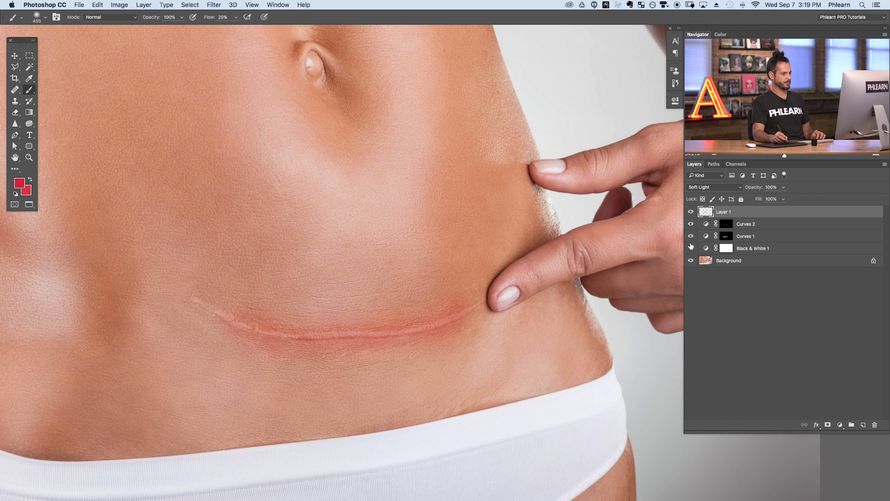
Step: Compare the scar with the red Soft Light layer shown and hidden
left_click(691, 211)
left_click(690, 212)
left_click(691, 212)
left_click(690, 212)
left_click(690, 212)
left_click(690, 212)
left_click(690, 212)
left_click(691, 212)
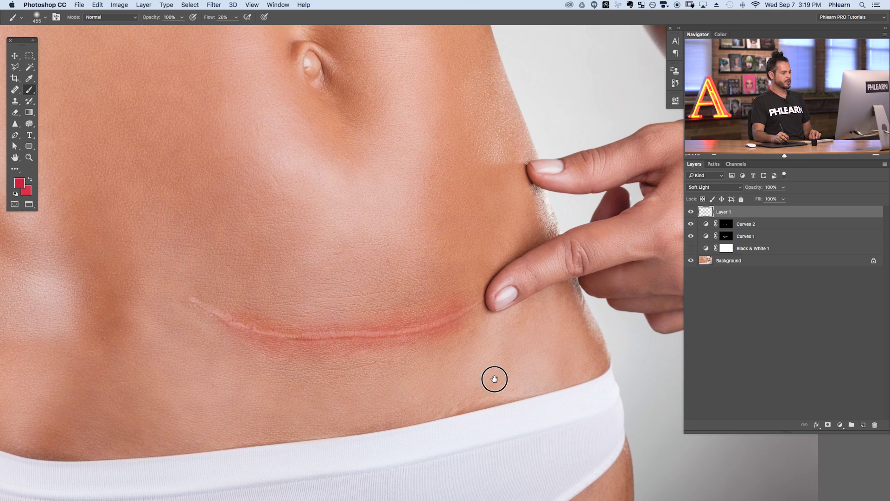
Step: Add a Hue/Saturation adjustment layer above the red paint layer with the default settings
left_click_drag(496, 378, 471, 381)
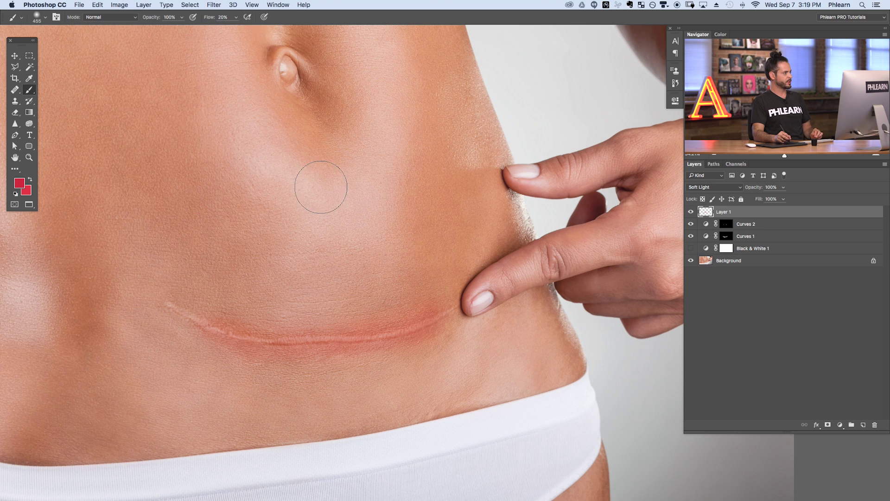
left_click(148, 6)
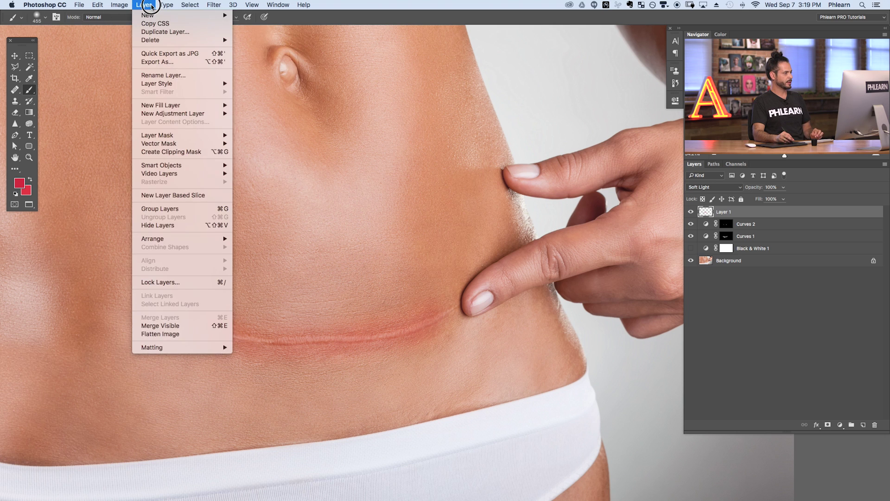
mouse_move(174, 115)
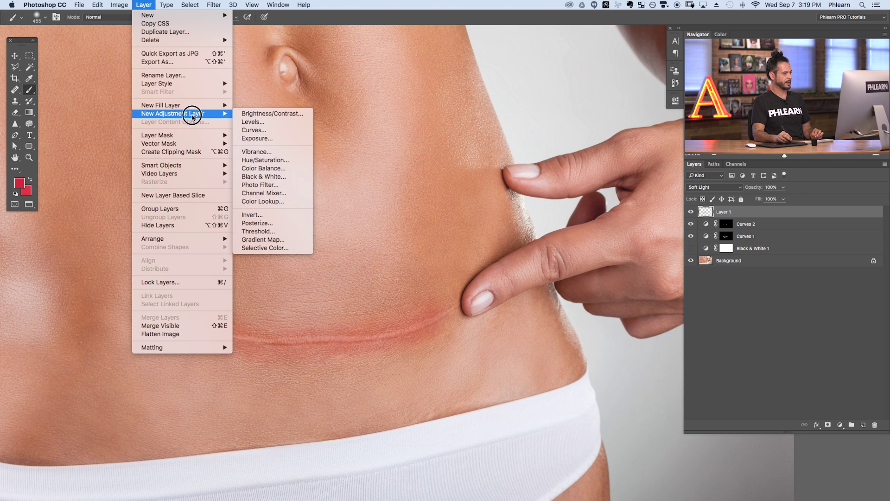
left_click(288, 161)
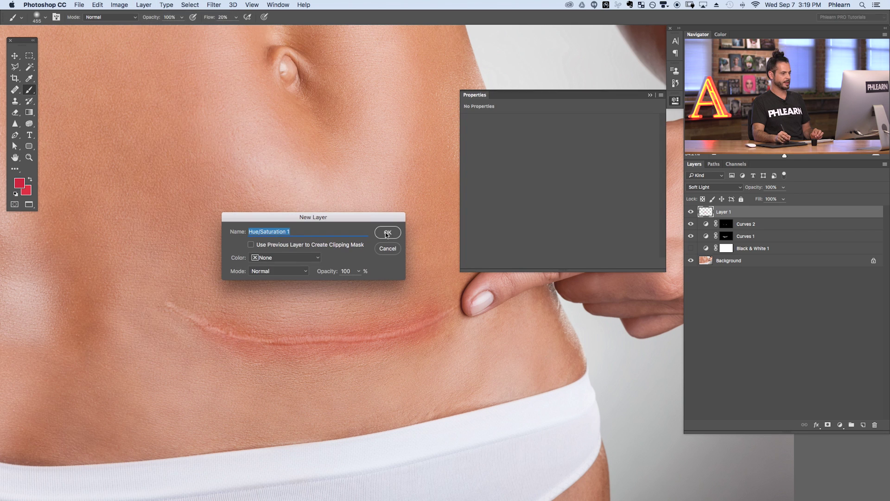
left_click(386, 232)
Step: Limit the Hue/Saturation adjustment to the Reds and sample the reddened skin on the scar as its target color
left_click_drag(371, 284, 302, 284)
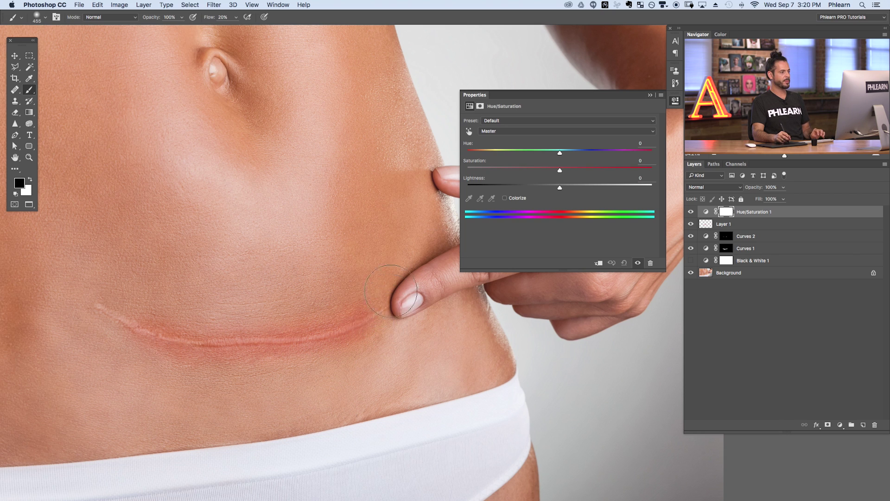
left_click(497, 131)
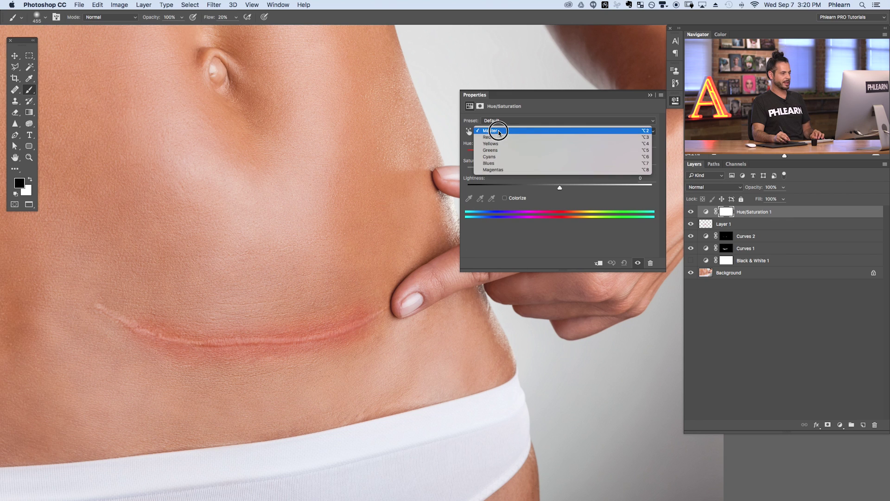
left_click(501, 140)
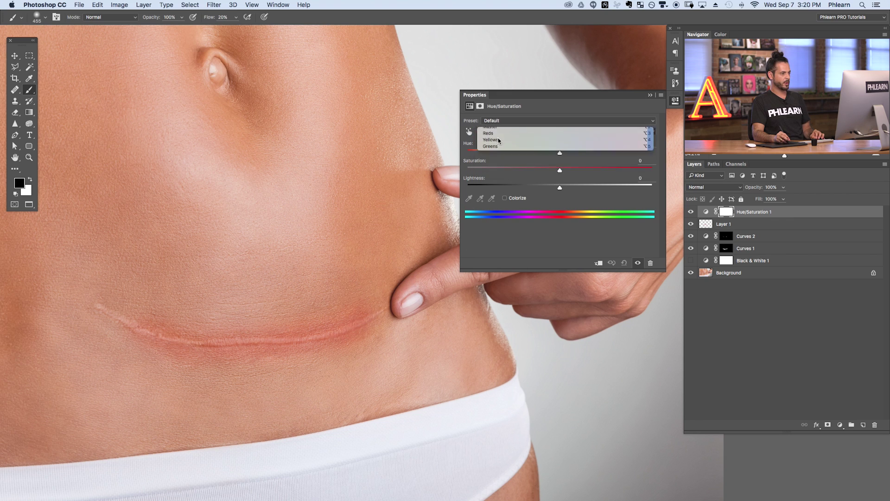
left_click(468, 199)
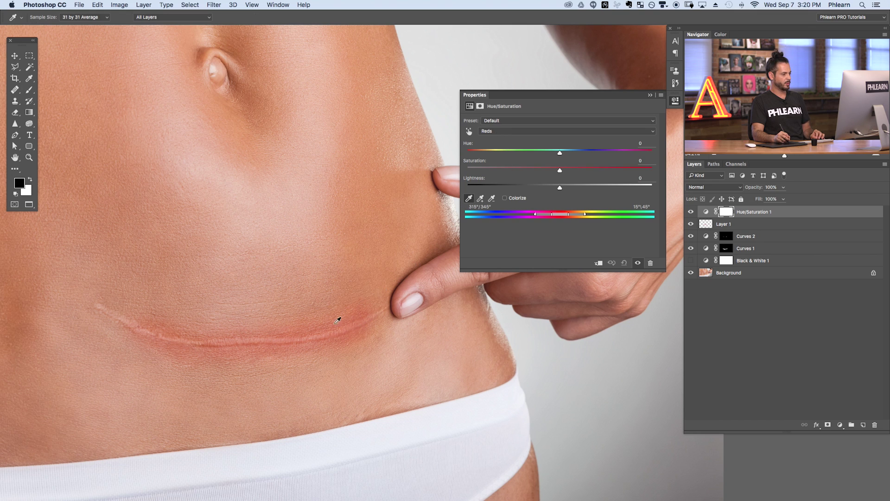
left_click(297, 333)
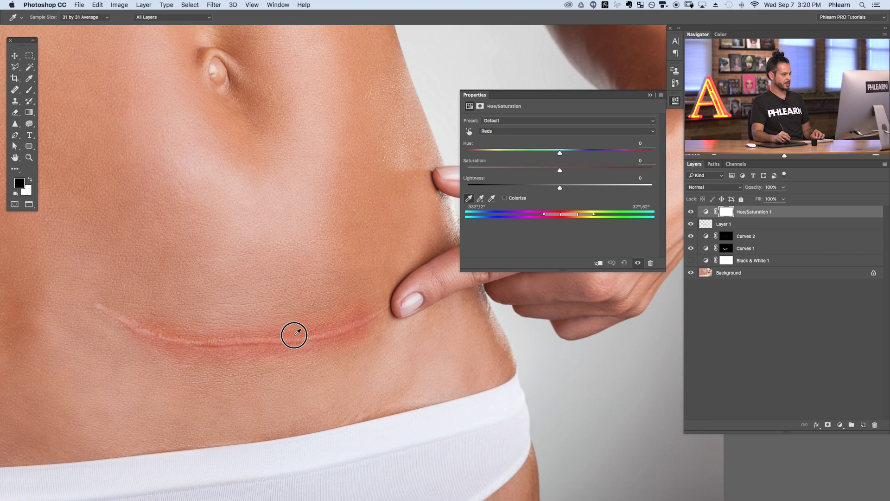
left_click(295, 333)
left_click(299, 331)
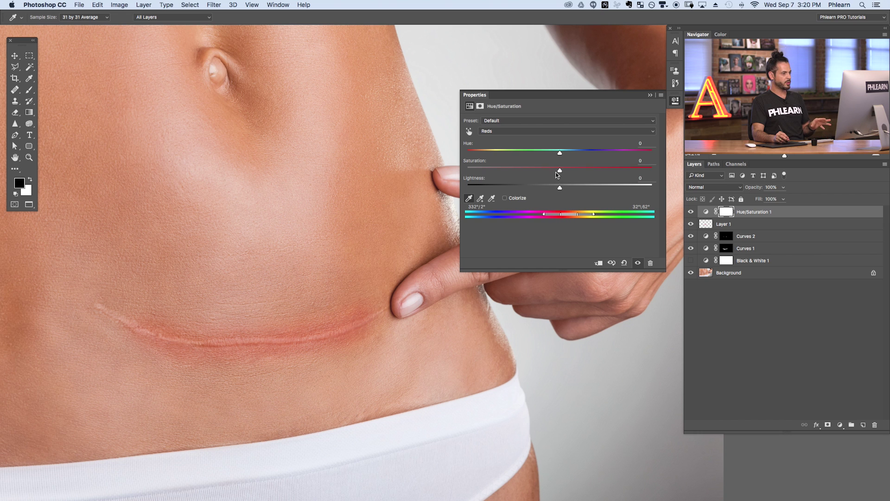
Step: Exaggerate the Reds with Hue +93 and Saturation +35, and compare the affected areas with the adjustment on and off
left_click_drag(561, 152, 618, 156)
left_click_drag(560, 170, 592, 170)
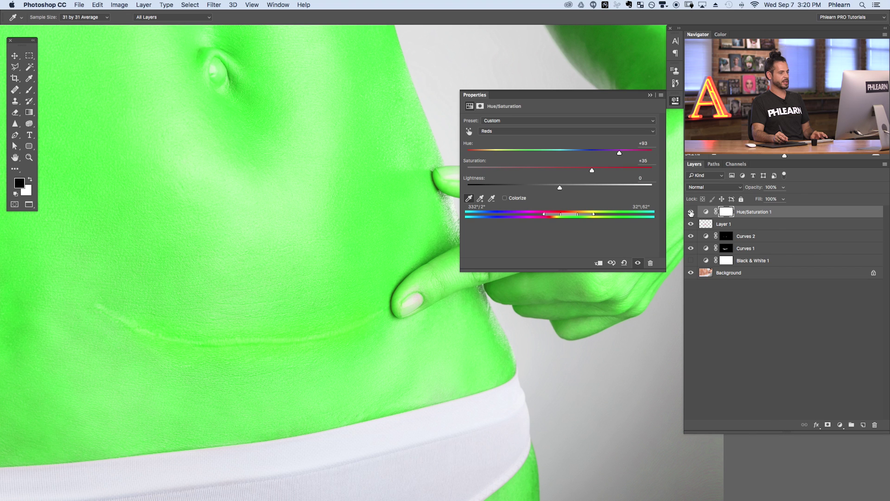
left_click(692, 212)
left_click(691, 212)
left_click(691, 212)
left_click(691, 212)
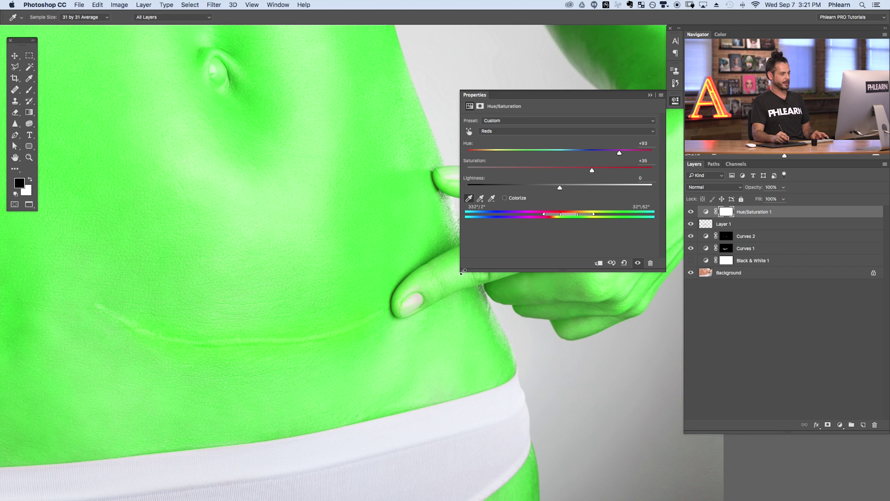
Step: Narrow and shift the Reds range to 347°/358° and 10°\22° to isolate the scar's redness, checking it with Hue +109
left_click_drag(461, 270, 298, 282)
left_click_drag(318, 338, 435, 314)
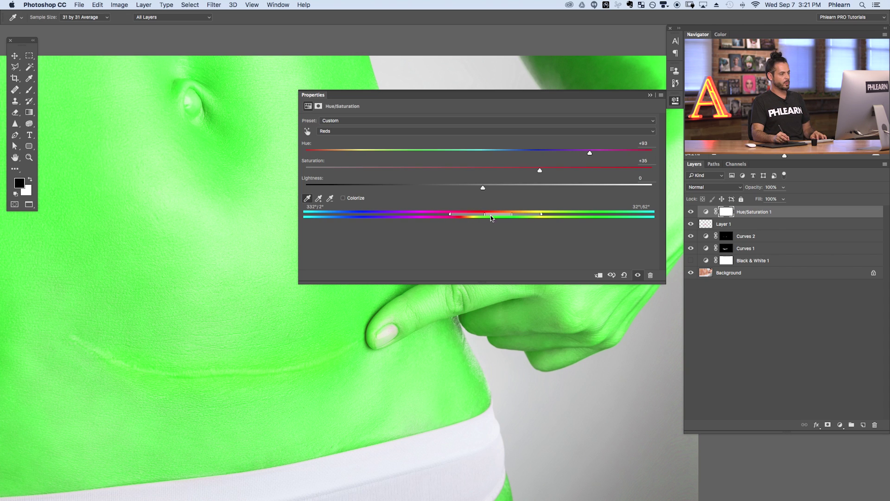
left_click_drag(450, 215, 473, 217)
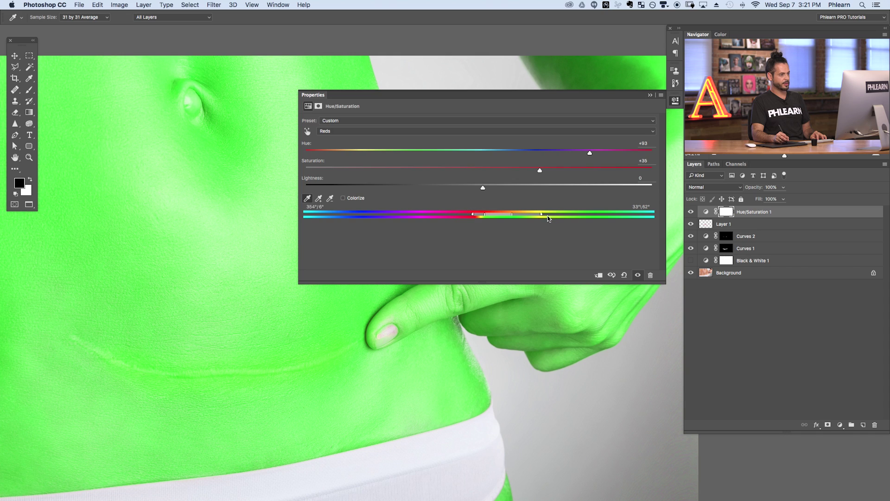
mouse_move(541, 215)
left_mouse_down()
mouse_move(498, 217)
mouse_move(521, 216)
mouse_move(512, 216)
left_mouse_up()
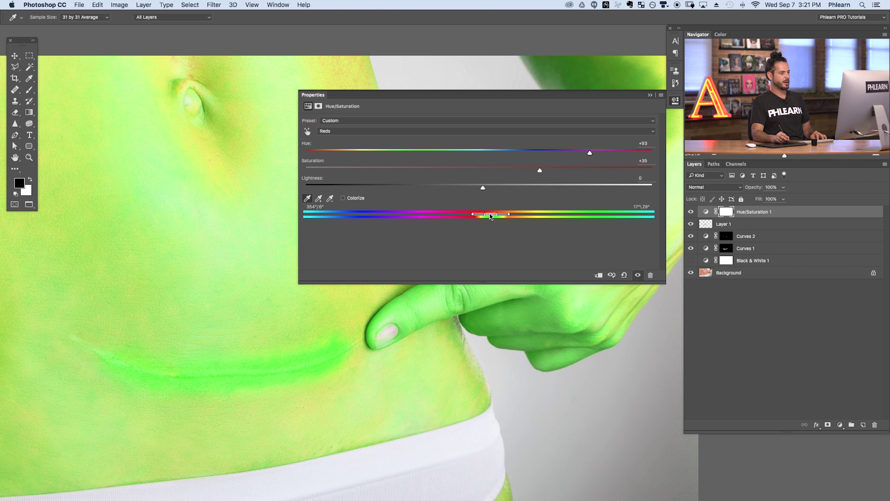
mouse_move(491, 216)
left_mouse_down()
mouse_move(519, 216)
mouse_move(481, 214)
mouse_move(521, 216)
mouse_move(483, 215)
left_mouse_up()
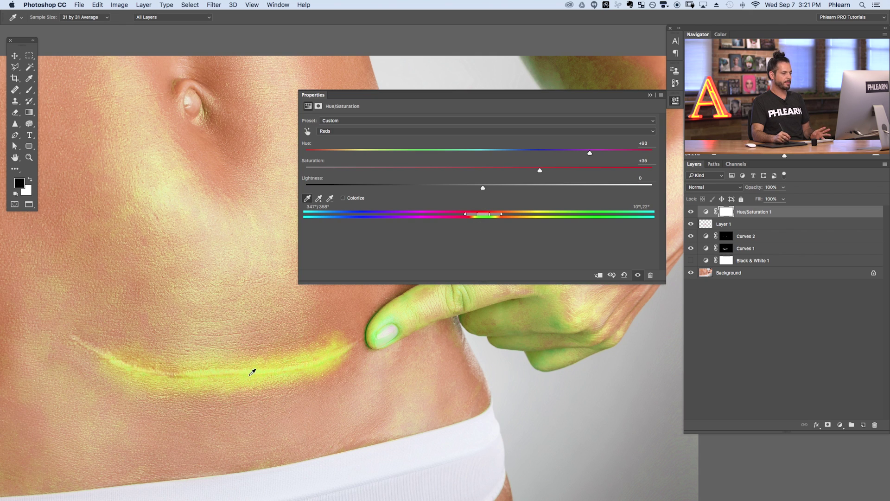
mouse_move(592, 154)
left_mouse_down()
mouse_move(613, 152)
mouse_move(594, 154)
mouse_move(602, 153)
left_mouse_up()
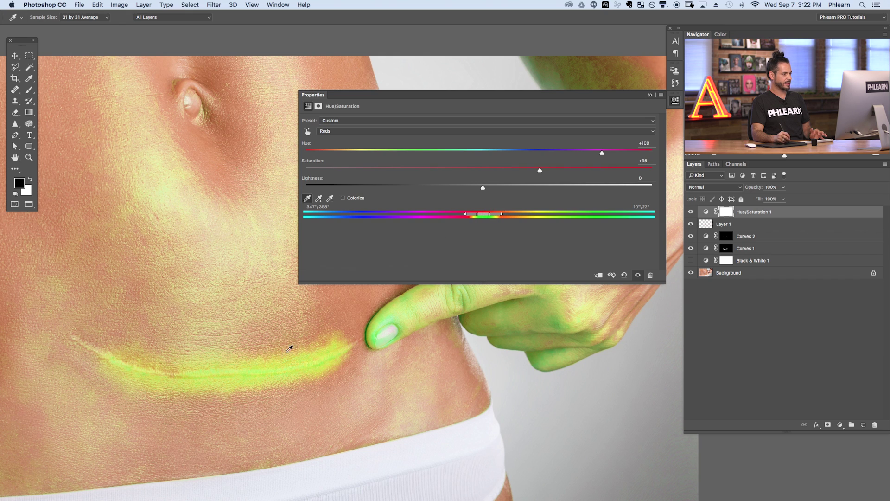
Step: Zero the exaggerated Reds hue and saturation and correct the redness with Hue +9, Saturation -7 and Lightness +23
left_click(649, 160)
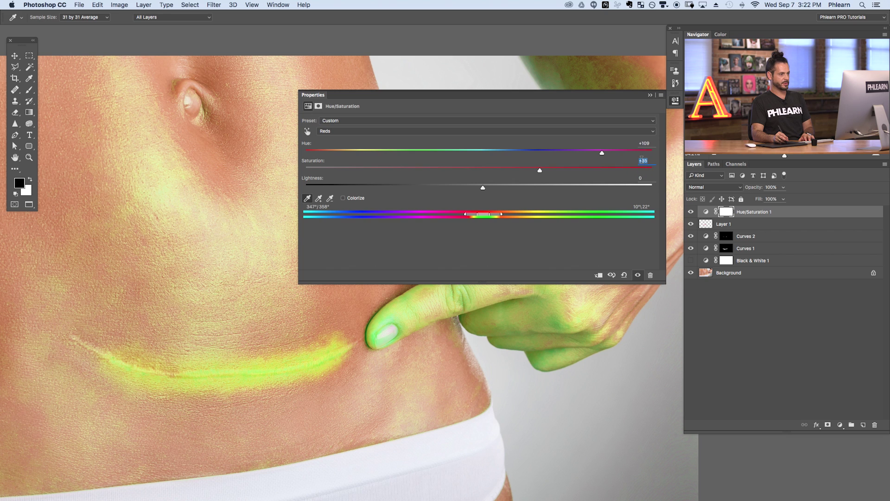
type("0")
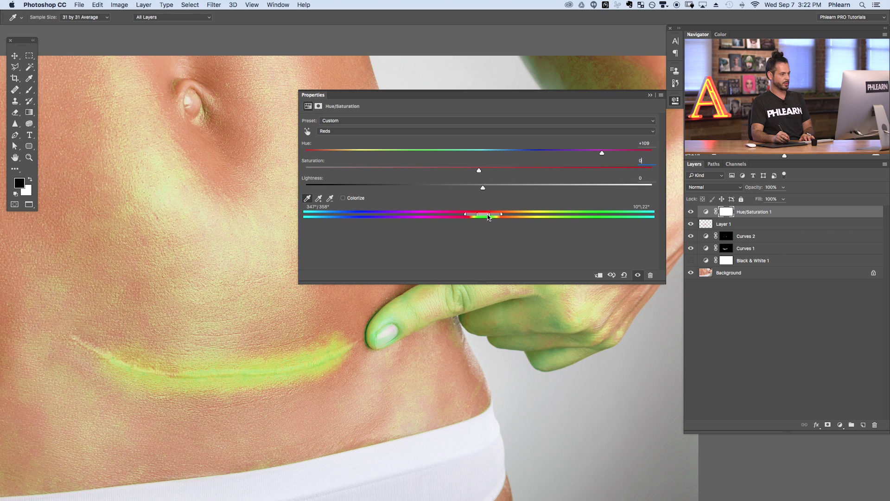
left_click(647, 143)
type("0")
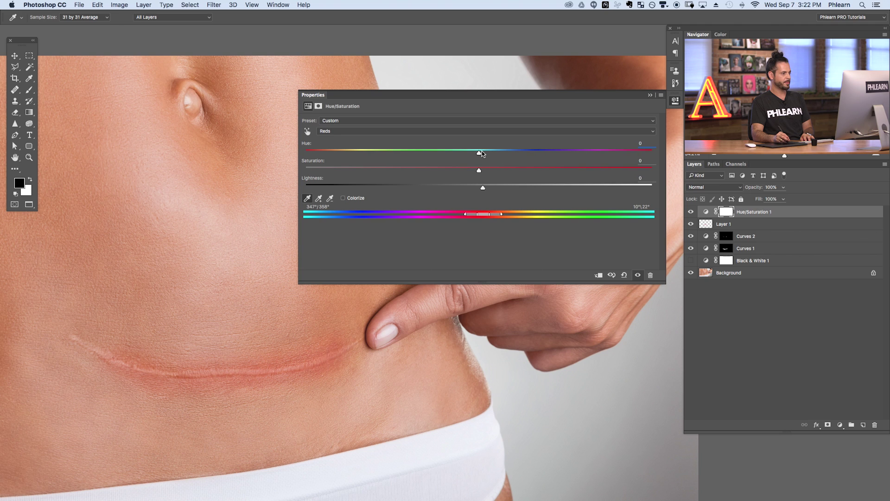
left_click_drag(480, 153, 500, 187)
left_click_drag(494, 152, 518, 186)
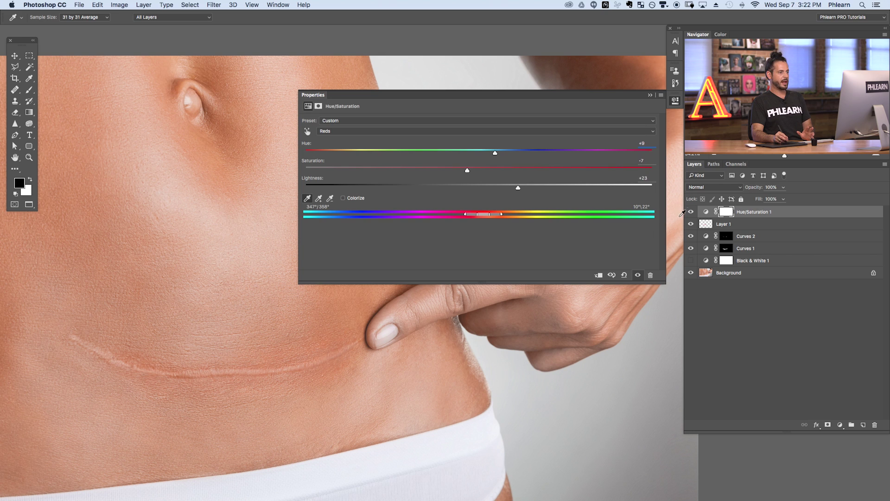
Step: Close the adjustment's settings and compare the skin color with the Hue/Saturation 1 layer shown and hidden
left_click(674, 101)
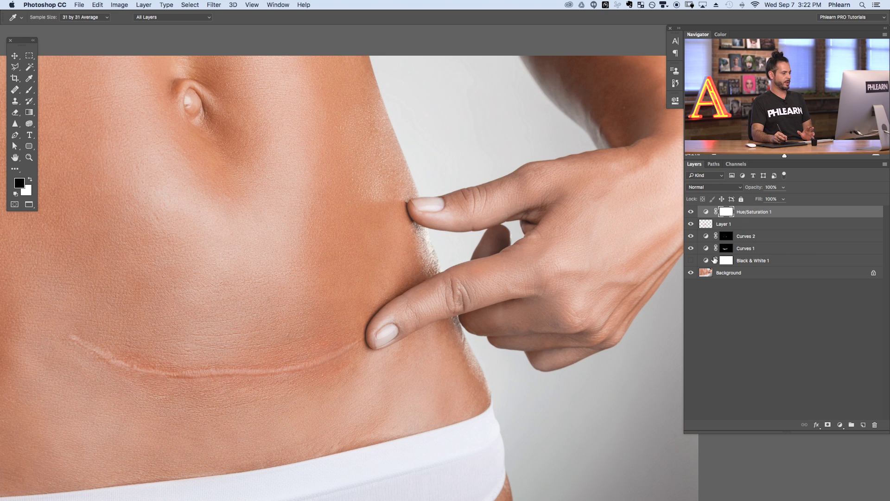
left_click(690, 212)
left_click(691, 211)
left_click(690, 212)
left_click(690, 212)
left_click(690, 212)
left_click(690, 212)
left_click(691, 212)
left_click(690, 212)
left_click(690, 212)
left_click(690, 213)
left_click(691, 212)
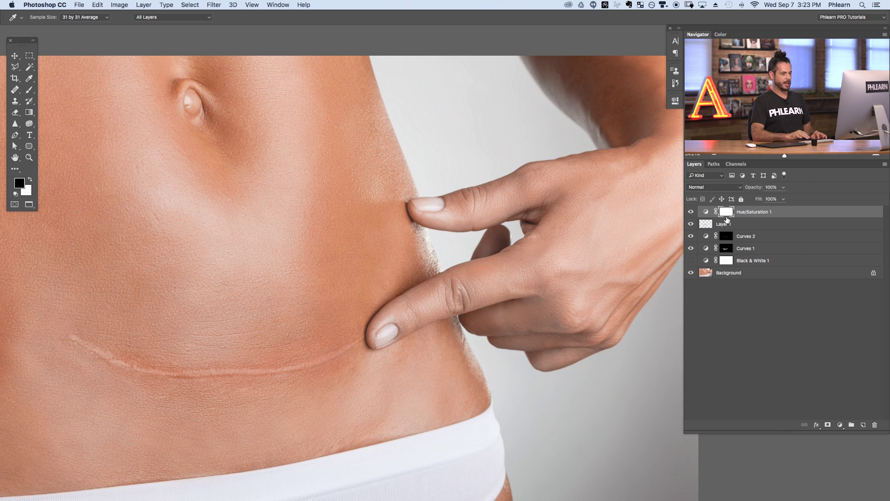
Step: Fill the Hue/Saturation 1 layer mask with black in Normal mode at 100% opacity
left_click(107, 6)
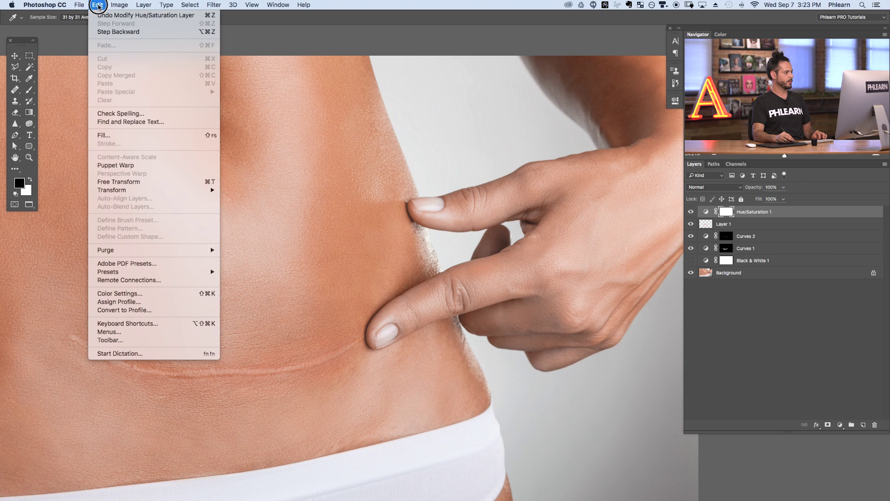
left_click(199, 135)
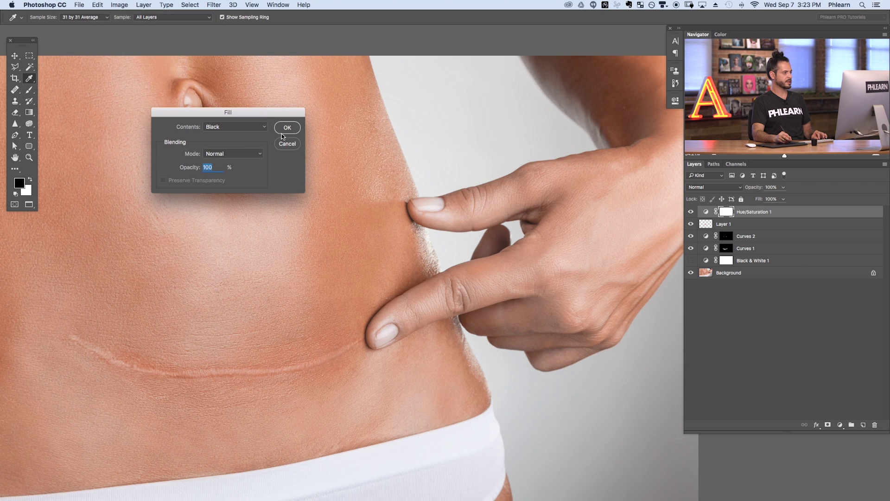
left_click(288, 128)
Step: Paint white at 70% flow on the Hue/Saturation 1 mask over the red skin along the abdominal scar
key("b")
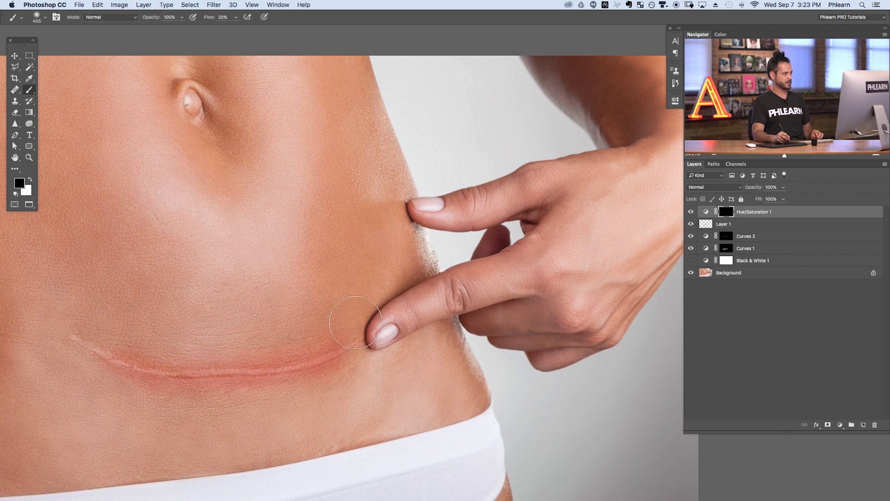
key("x")
key("shift+7")
mouse_move(345, 312)
left_mouse_down()
mouse_move(318, 328)
mouse_move(318, 377)
mouse_move(294, 358)
mouse_move(229, 368)
mouse_move(158, 360)
mouse_move(294, 342)
mouse_move(326, 362)
mouse_move(352, 344)
left_mouse_up()
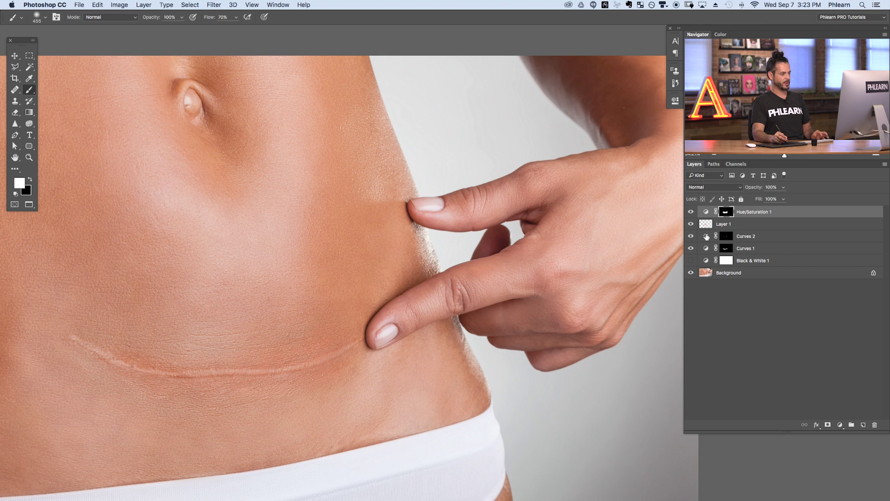
Step: Compare the scar area with the masked Hue/Saturation 1 correction shown and hidden
left_click_drag(417, 354, 468, 338)
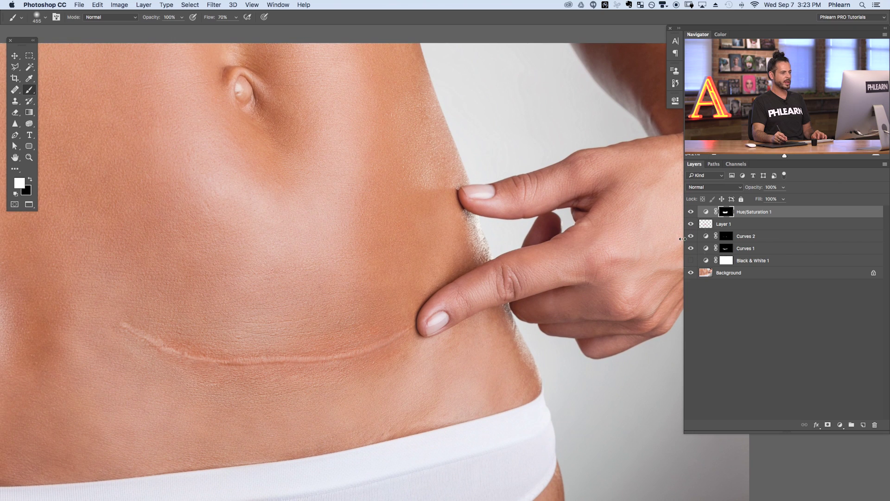
left_click(690, 212)
left_click(690, 212)
left_click(690, 212)
left_click(691, 213)
left_click(692, 212)
left_click(691, 212)
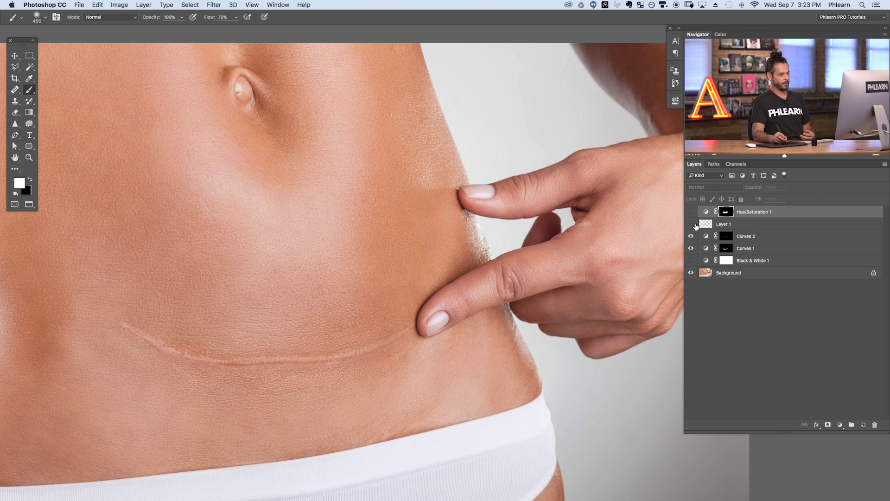
Step: Check the simulated redness on Layer 1 against its correction by switching the visibility of Layer 1 and Hue/Saturation 1
left_click(691, 212)
left_click(688, 225)
left_click(688, 225)
left_click(688, 224)
left_click(688, 225)
left_click(690, 211)
left_click(690, 212)
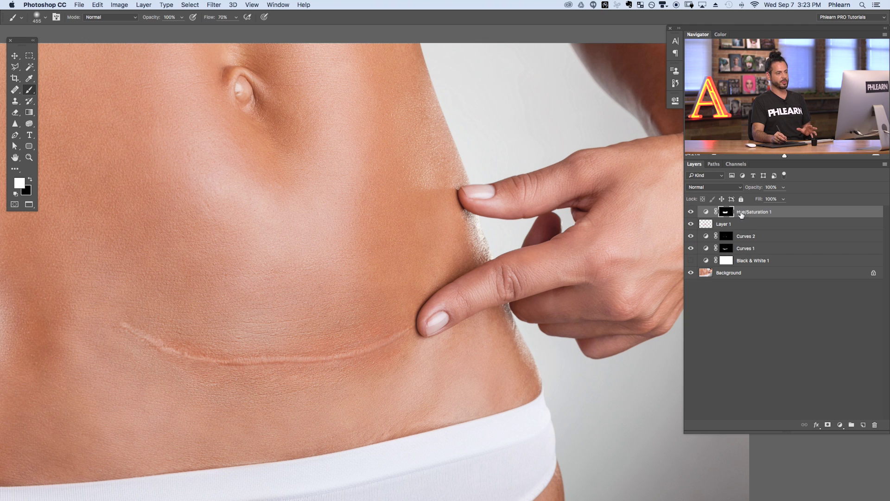
left_click(691, 224)
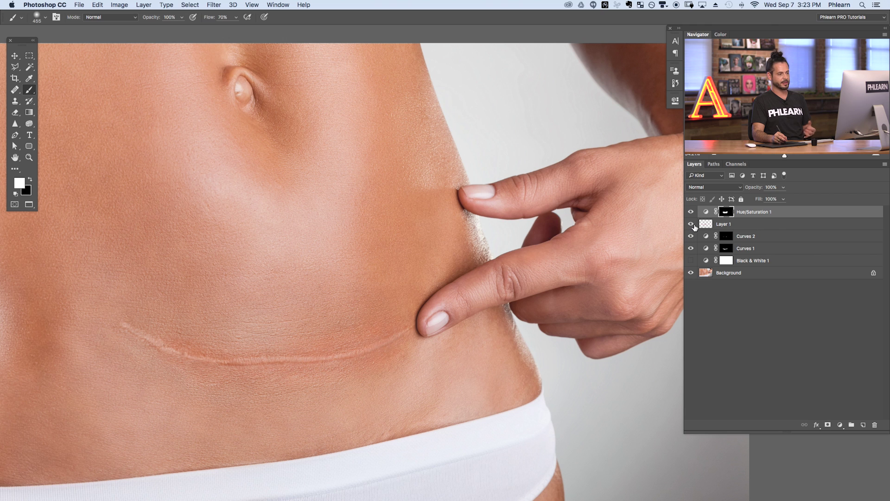
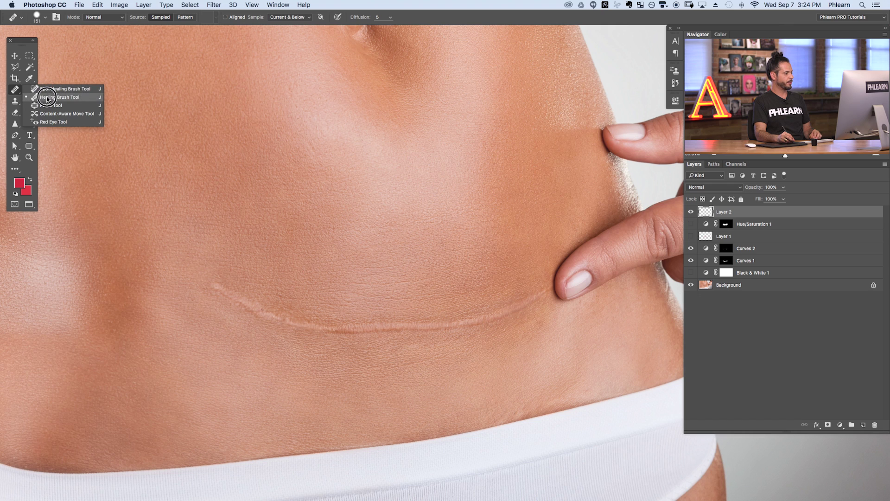
Step: Set up the Healing Brush on Layer 2 with its sampling kept at Current & Below
left_click(49, 98)
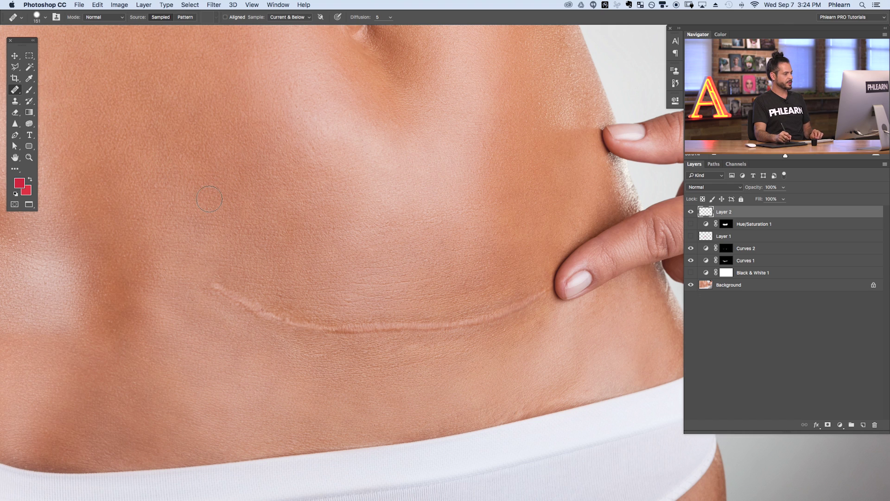
left_click_drag(232, 314, 245, 312, "ctrl+alt")
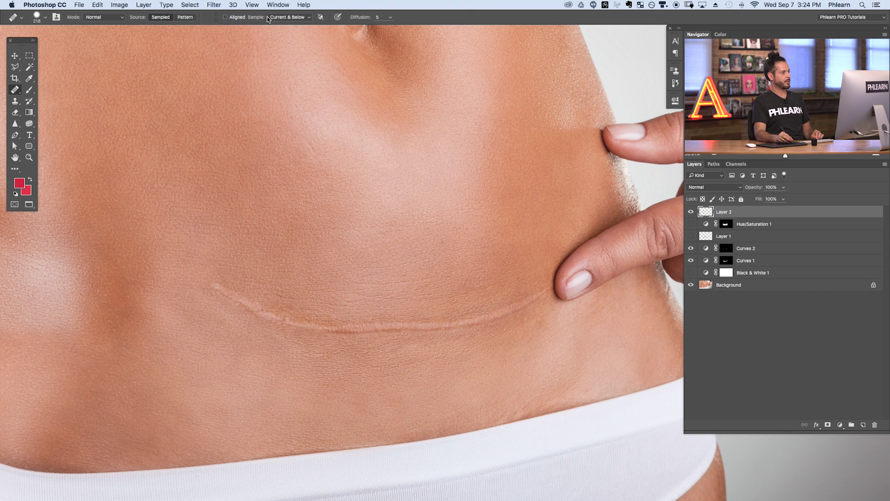
left_click(284, 19)
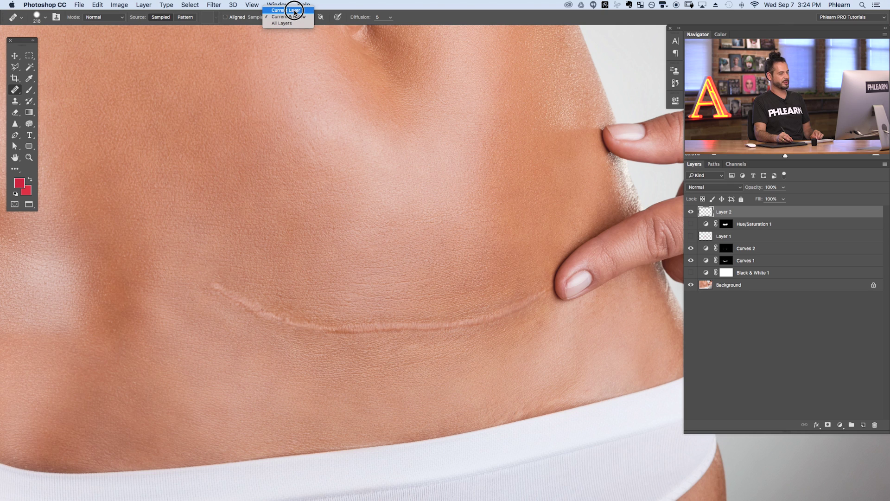
left_click(289, 16)
left_click(689, 212)
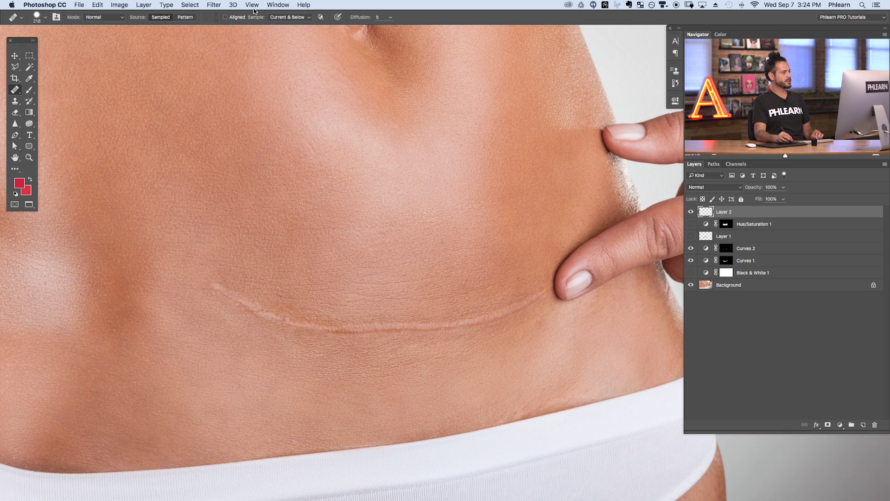
left_click(294, 18)
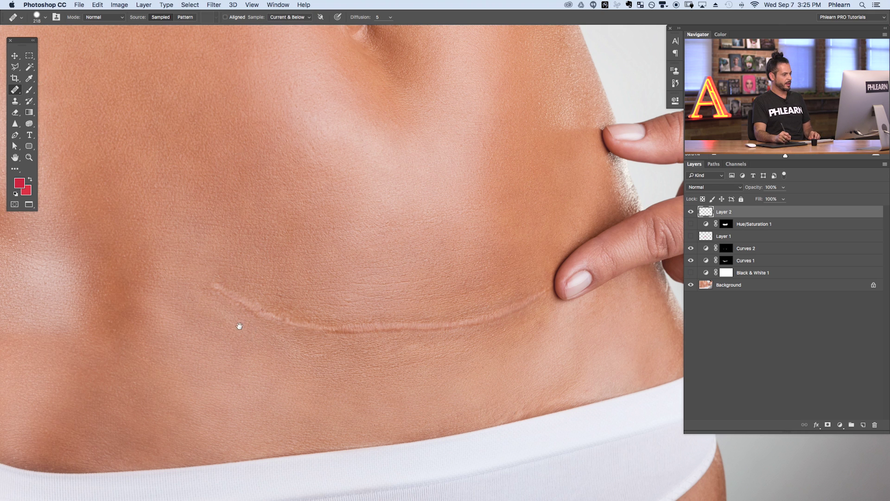
Step: Heal the left portion of the abdominal scar on Layer 2 using nearby skin texture
left_click_drag(262, 345, 217, 357)
left_click_drag(327, 356, 334, 380)
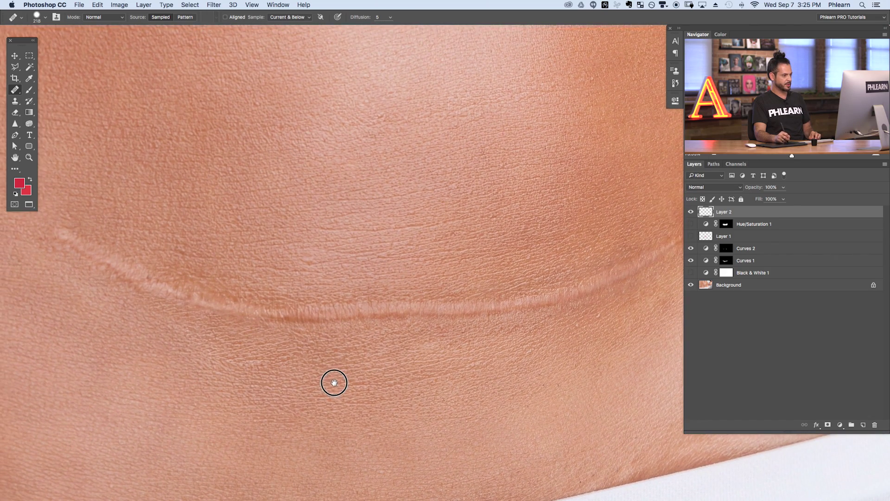
mouse_move(384, 344)
left_mouse_down()
mouse_move(487, 363)
mouse_move(455, 356)
left_mouse_up()
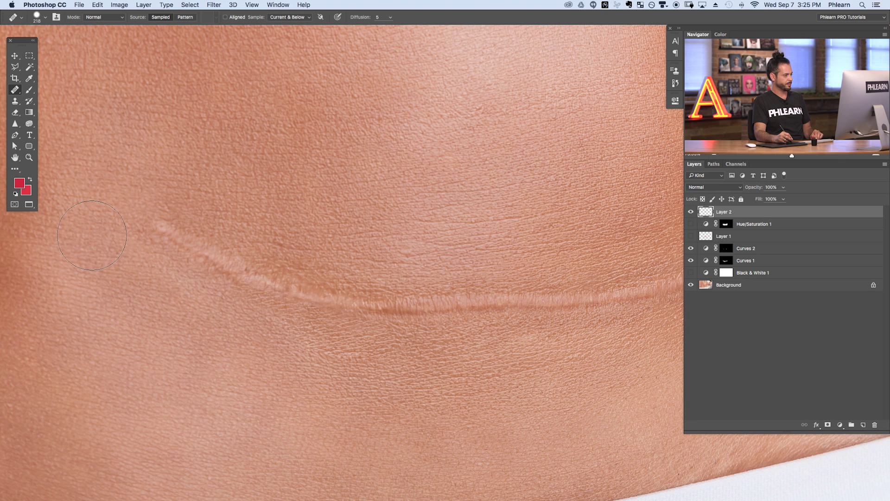
mouse_move(173, 238)
left_mouse_down()
mouse_move(178, 213)
mouse_move(175, 229)
mouse_move(163, 218)
mouse_move(179, 225)
mouse_move(185, 256)
mouse_move(175, 306)
left_mouse_up()
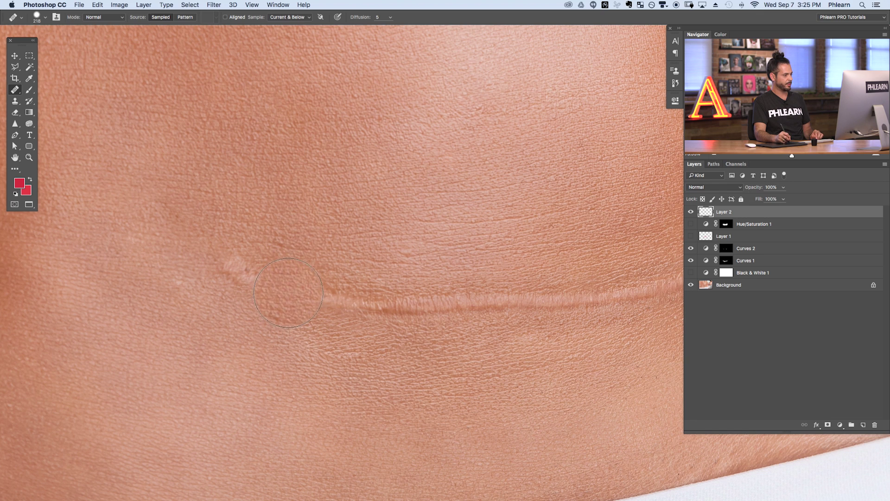
mouse_move(295, 303)
left_mouse_down()
mouse_move(308, 283)
mouse_move(322, 309)
mouse_move(304, 322)
mouse_move(255, 292)
mouse_move(234, 263)
mouse_move(212, 274)
mouse_move(226, 288)
left_mouse_up()
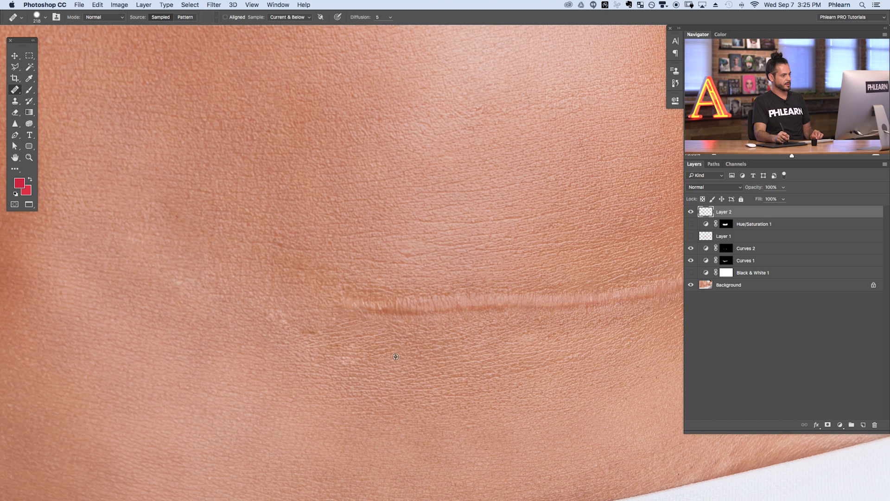
Step: Heal the middle portion of the scar on Layer 2 with skin sampled from just below it
left_click(454, 353, "alt")
mouse_move(450, 306)
left_mouse_down()
mouse_move(391, 318)
mouse_move(339, 304)
mouse_move(377, 318)
mouse_move(445, 314)
mouse_move(405, 336)
mouse_move(440, 325)
left_mouse_up()
left_click(499, 334, "alt")
mouse_move(482, 304)
left_mouse_down()
mouse_move(566, 304)
mouse_move(550, 314)
mouse_move(522, 309)
mouse_move(525, 284)
mouse_move(544, 283)
mouse_move(482, 290)
left_mouse_up()
left_click_drag(485, 367, 360, 364)
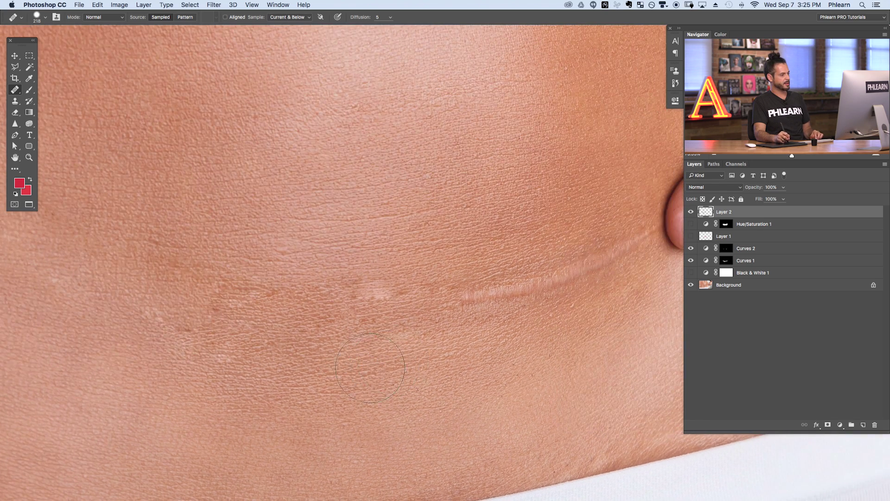
mouse_move(369, 284)
left_mouse_down()
mouse_move(352, 301)
mouse_move(416, 278)
left_mouse_up()
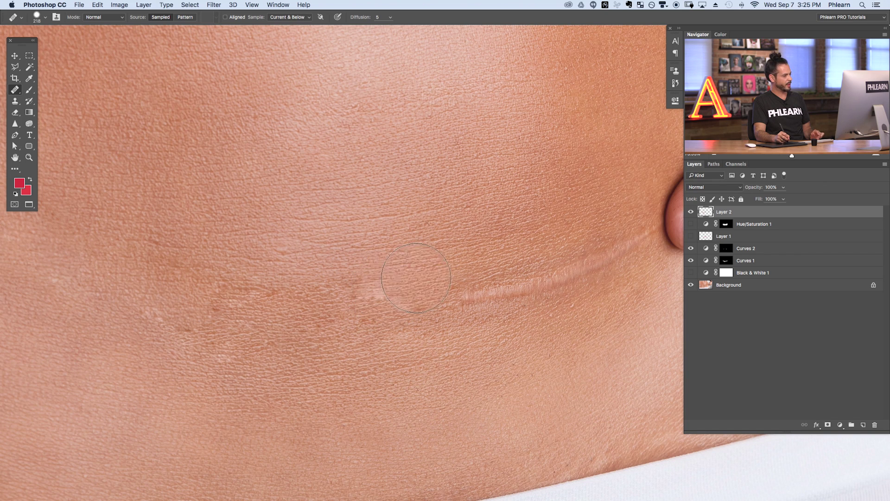
Step: Heal the light patch at mid-scar and the remaining scar segment up to the fingertip on Layer 2
left_click(394, 234, "alt")
mouse_move(379, 291)
left_mouse_down()
mouse_move(363, 299)
mouse_move(369, 285)
mouse_move(388, 280)
mouse_move(343, 285)
mouse_move(345, 297)
mouse_move(390, 286)
mouse_move(352, 280)
left_mouse_up()
key("space")
left_click_drag(470, 346, 428, 332)
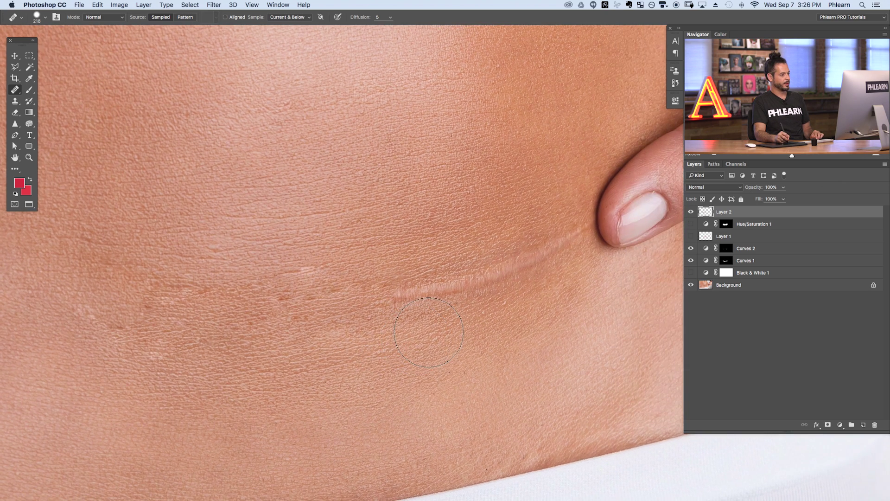
mouse_move(399, 301)
left_mouse_down()
mouse_move(509, 269)
mouse_move(563, 238)
mouse_move(510, 273)
mouse_move(528, 268)
mouse_move(503, 293)
mouse_move(540, 260)
mouse_move(437, 354)
mouse_move(419, 355)
mouse_move(442, 349)
left_mouse_up()
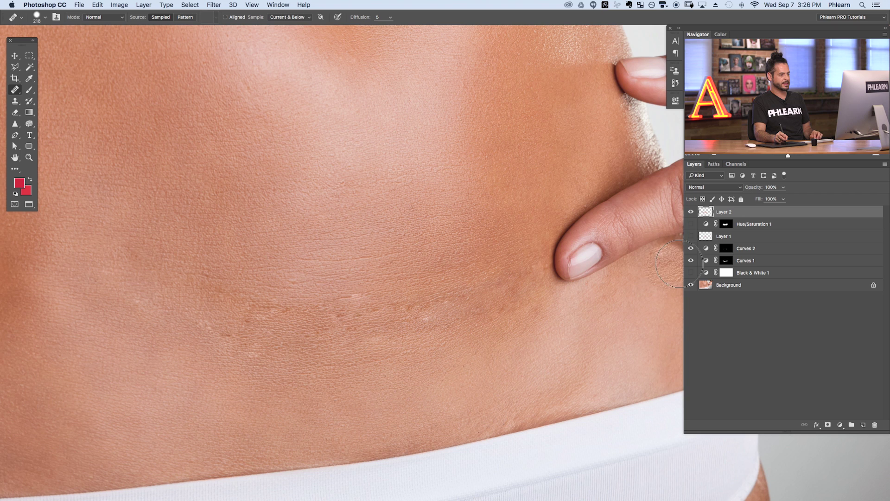
Step: Check Layer 2 against the unhealed scar and heal leftover light spots along the former scar line
left_click(691, 211)
left_click(690, 212)
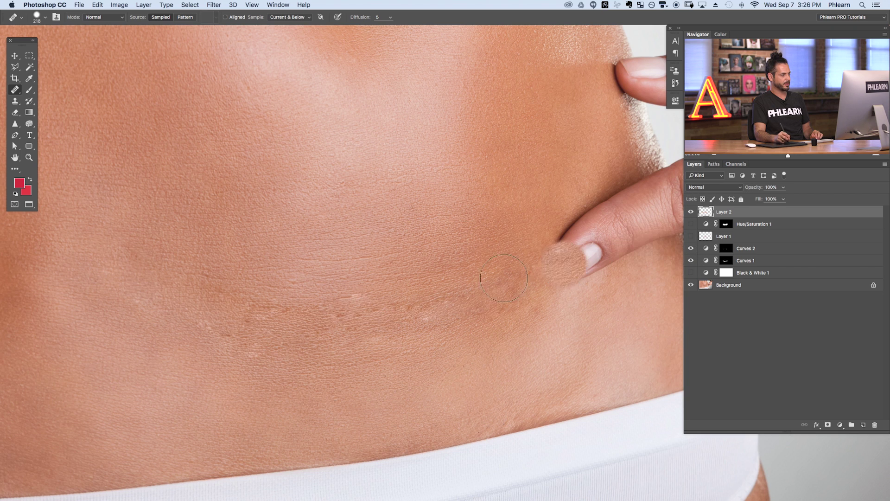
left_click(352, 291, "alt")
mouse_move(375, 301)
left_mouse_down()
mouse_move(402, 299)
mouse_move(345, 297)
left_mouse_up()
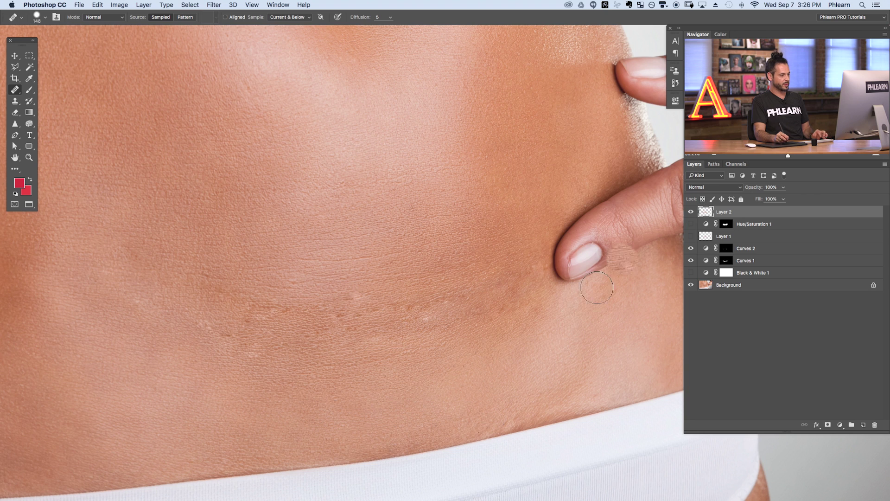
left_click(438, 316)
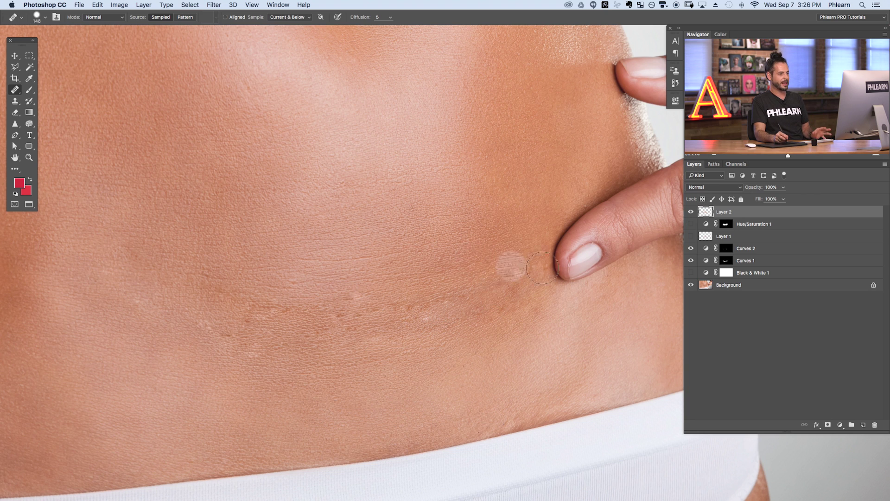
Step: Compare the scar with the healing on Layer 2 shown and hidden, leaving Layer 2 hidden
left_click(691, 212)
left_click(691, 212)
left_click(690, 212)
left_click(691, 212)
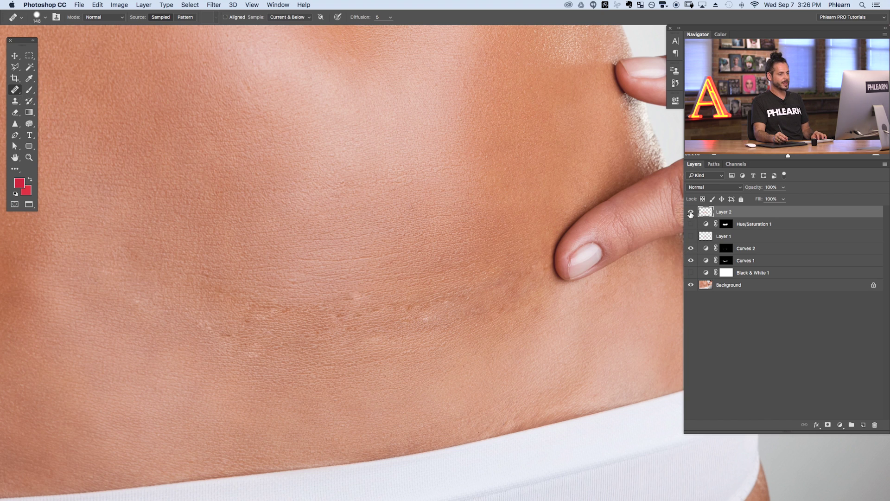
left_click(691, 212)
Step: Add a new blank layer at the top of the stack, above Layer 2
left_click(852, 424)
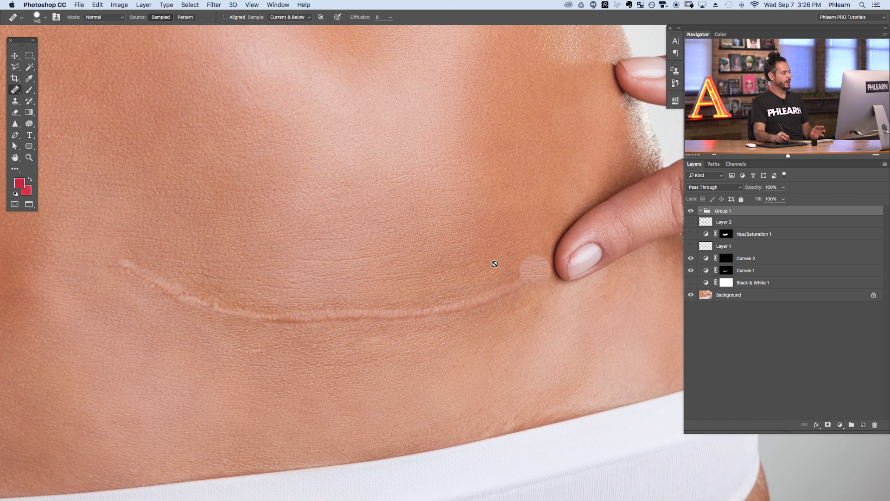
key("super+z")
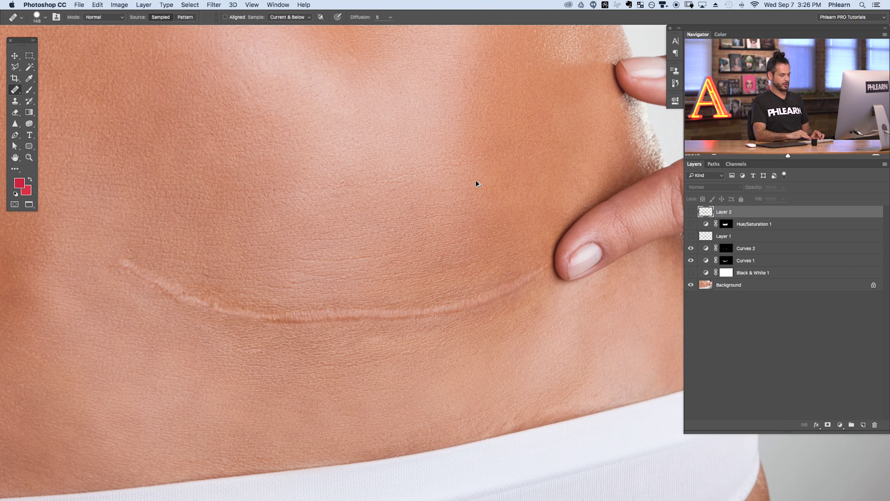
key("super+alt+shift+n")
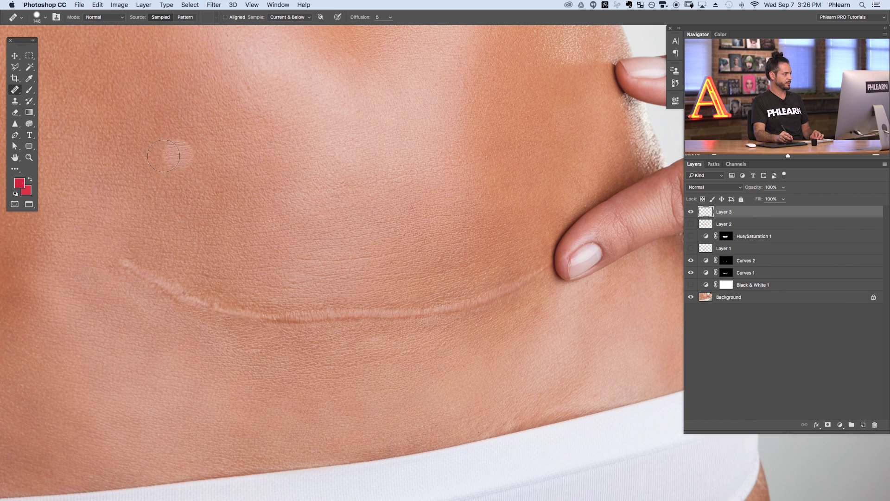
Step: Clone surrounding skin over the whole scar on the new layer with the Clone Stamp at 40% flow, sampling Current & Below
left_click(14, 101)
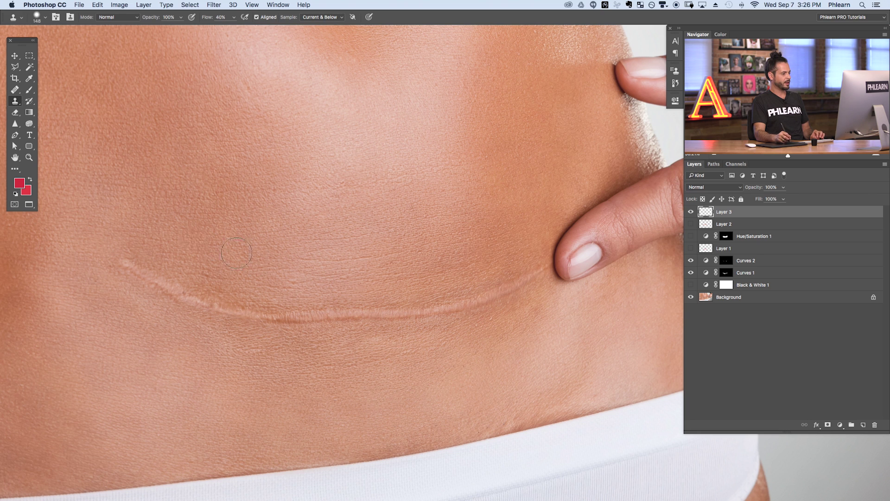
left_click_drag(189, 328, 229, 330)
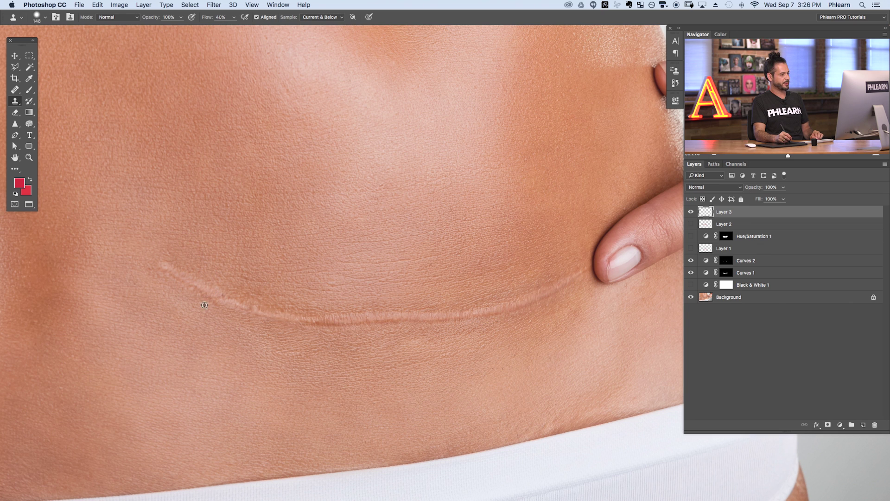
left_click_drag(275, 285, 272, 285)
left_click_drag(255, 319, 258, 306)
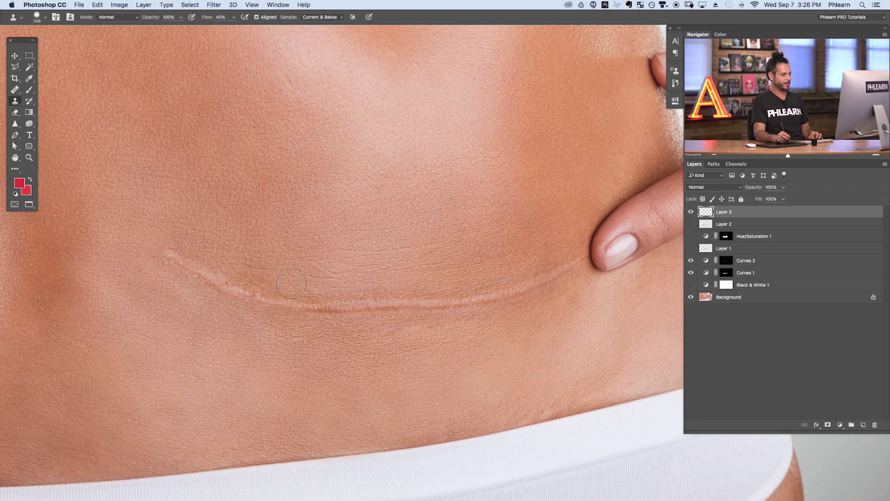
left_click_drag(425, 344, 436, 346)
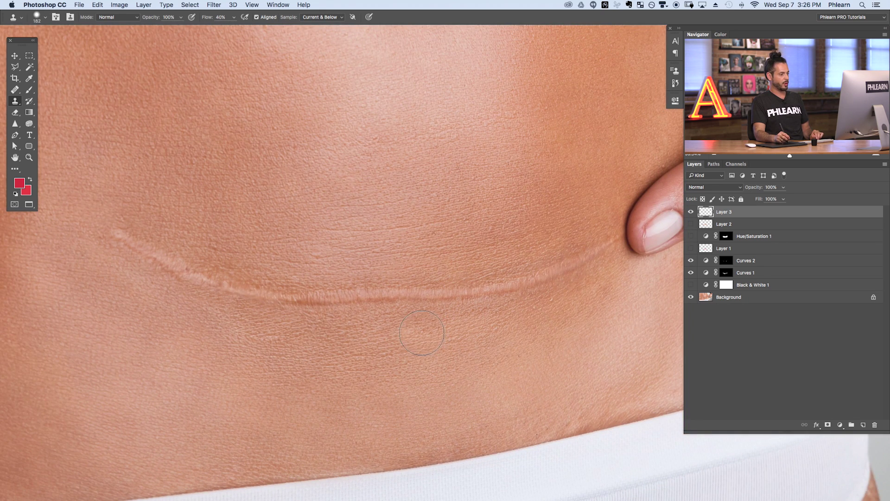
mouse_move(418, 301)
left_mouse_down()
mouse_move(408, 321)
mouse_move(437, 298)
mouse_move(443, 308)
mouse_move(515, 291)
mouse_move(562, 258)
mouse_move(587, 264)
mouse_move(615, 237)
mouse_move(564, 289)
mouse_move(504, 315)
mouse_move(564, 254)
mouse_move(472, 297)
mouse_move(402, 293)
mouse_move(287, 304)
mouse_move(202, 286)
mouse_move(109, 227)
mouse_move(129, 284)
left_mouse_up()
mouse_move(403, 336)
left_mouse_down()
mouse_move(385, 342)
mouse_move(395, 338)
mouse_move(388, 354)
left_mouse_up()
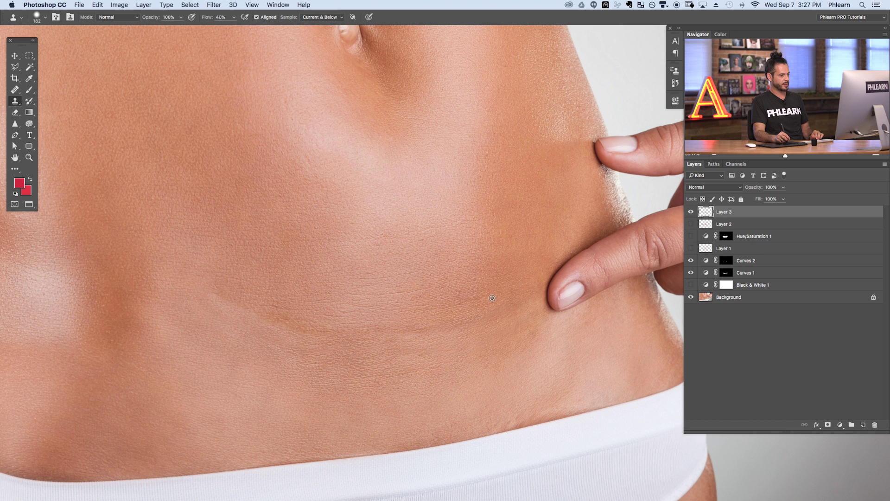
Step: Clone skin over the remaining scar trace between the fingertip and the middle of the abdomen
mouse_move(498, 310)
left_mouse_down()
mouse_move(440, 331)
mouse_move(419, 325)
mouse_move(424, 335)
mouse_move(407, 328)
mouse_move(408, 347)
mouse_move(382, 344)
left_mouse_up()
left_click(457, 313, "alt")
left_click(408, 313, "alt")
left_click(406, 325, "alt")
left_click(408, 348, "alt")
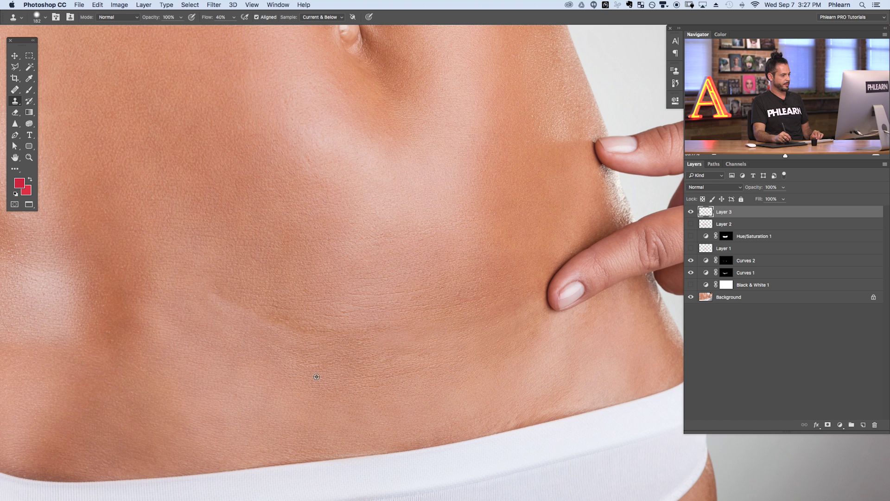
Step: Clone skin over the remaining dark line from the scar's left end toward its centre
mouse_move(219, 301)
left_mouse_down()
mouse_move(252, 310)
mouse_move(222, 312)
mouse_move(341, 334)
mouse_move(367, 314)
mouse_move(372, 330)
mouse_move(334, 347)
left_mouse_up()
left_click(232, 286, "alt")
left_click(275, 304, "alt")
left_click(326, 320, "alt")
left_click(370, 309, "alt")
Step: Blend the centre of the former scar and the skin just below it with clone strokes, undoing the last change
left_click(406, 366, "alt")
mouse_move(420, 353)
left_mouse_down()
mouse_move(398, 352)
mouse_move(414, 350)
mouse_move(417, 315)
mouse_move(410, 351)
left_mouse_up()
left_click(406, 366, "alt")
left_click(417, 317, "alt")
mouse_move(333, 339)
left_mouse_down()
mouse_move(405, 332)
mouse_move(338, 347)
mouse_move(322, 334)
mouse_move(331, 327)
mouse_move(288, 339)
left_mouse_up()
left_click(340, 333, "alt")
left_click(316, 326, "alt")
right_click(393, 277)
key("super+z")
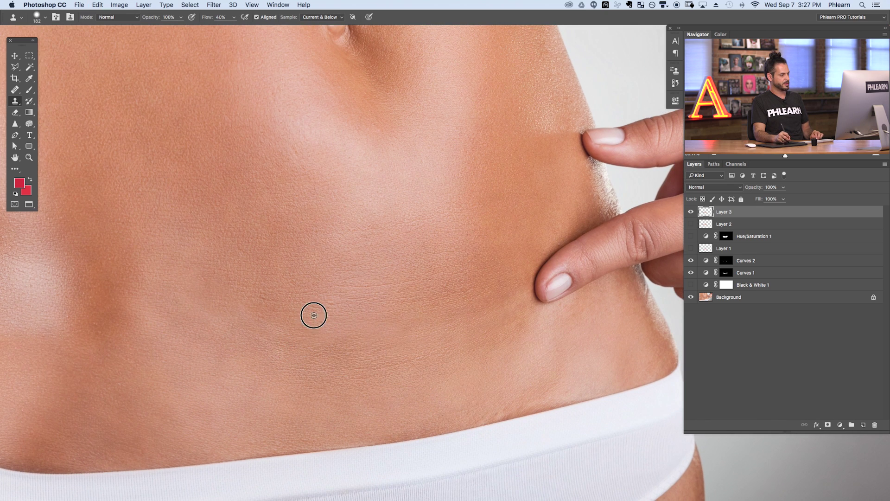
Step: Clone skin over the uneven patches below and left of the centre of the former scar
left_click(339, 382, "alt")
mouse_move(349, 345)
left_mouse_down()
mouse_move(317, 352)
mouse_move(327, 361)
mouse_move(363, 344)
mouse_move(346, 343)
left_mouse_up()
left_click(294, 360, "alt")
left_click_drag(290, 344, 271, 346)
left_click_drag(281, 341, 308, 345)
left_click(267, 328, "alt")
left_click_drag(248, 310, 274, 320)
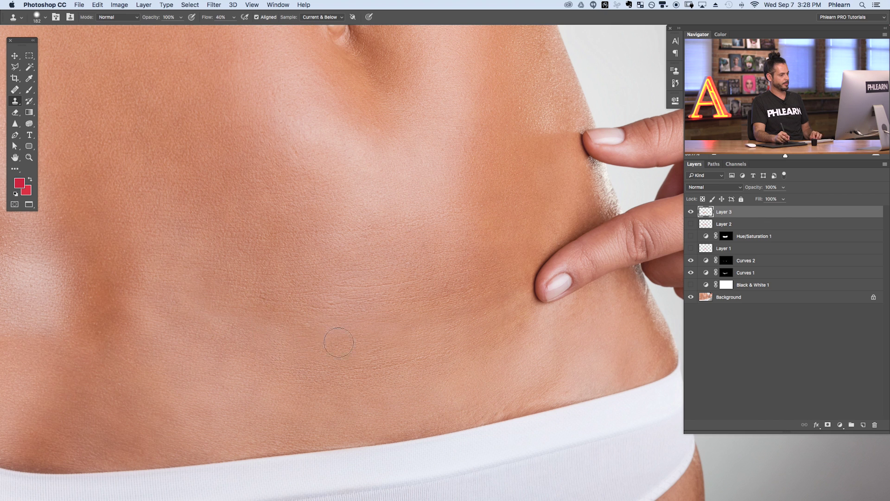
Step: Smooth the lower abdomen right of centre with larger Clone Stamp strokes at brush size 223
left_click_drag(470, 385, 430, 390)
left_click_drag(451, 350, 456, 350)
left_click(460, 368)
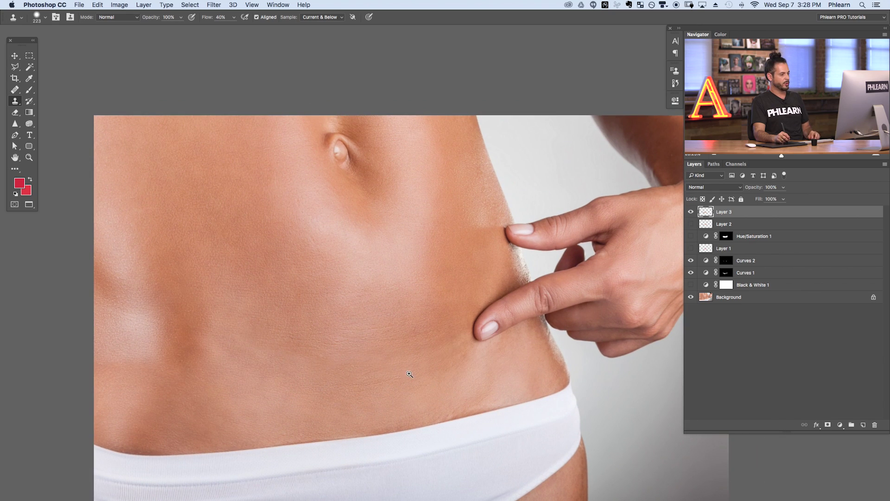
left_click(410, 374)
left_click_drag(442, 351, 381, 364)
left_click_drag(456, 371, 478, 340)
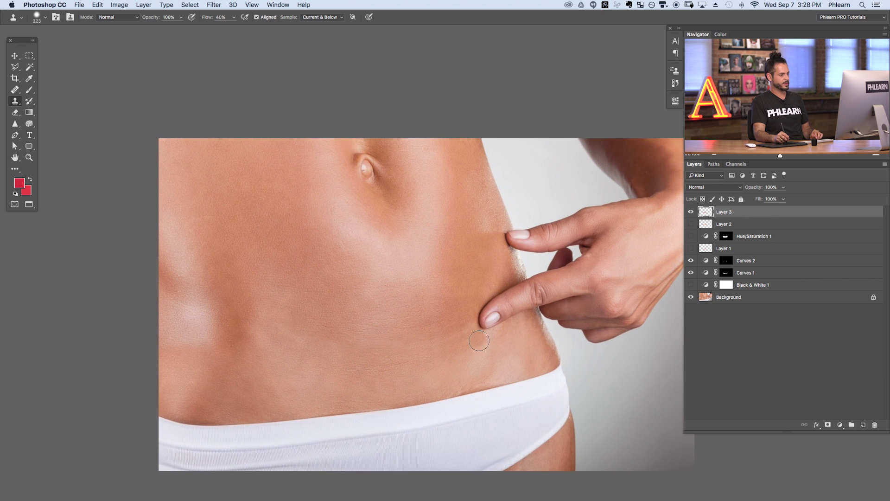
Step: Even out the skin beside and below the lower fingertip and across the scar's centre with cloned skin
left_click(462, 317, "alt")
mouse_move(464, 327)
left_mouse_down()
mouse_move(473, 324)
mouse_move(453, 341)
left_mouse_up()
left_click(455, 328, "alt")
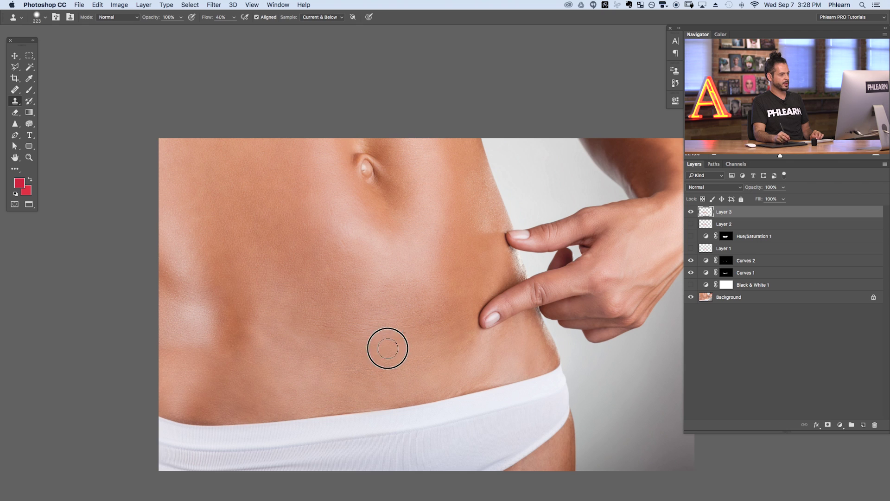
mouse_move(331, 346)
left_mouse_down()
mouse_move(322, 342)
mouse_move(335, 343)
left_mouse_up()
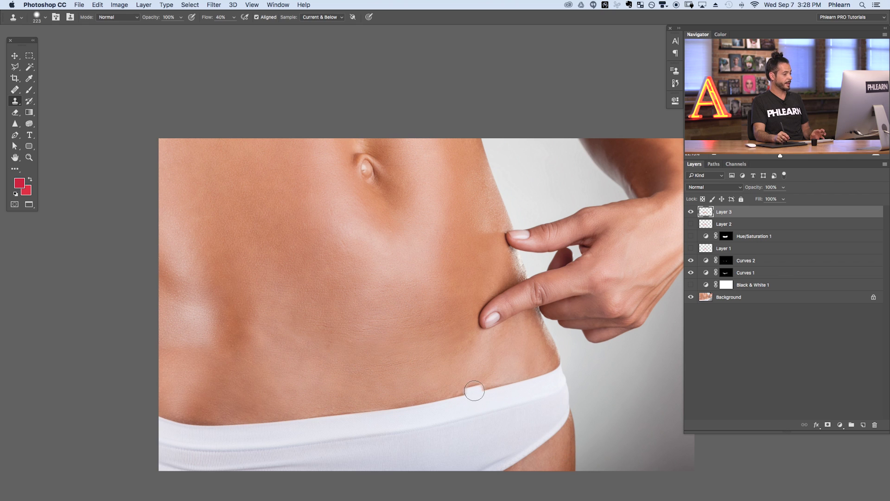
left_click(474, 351, "alt")
left_click_drag(471, 353, 474, 339)
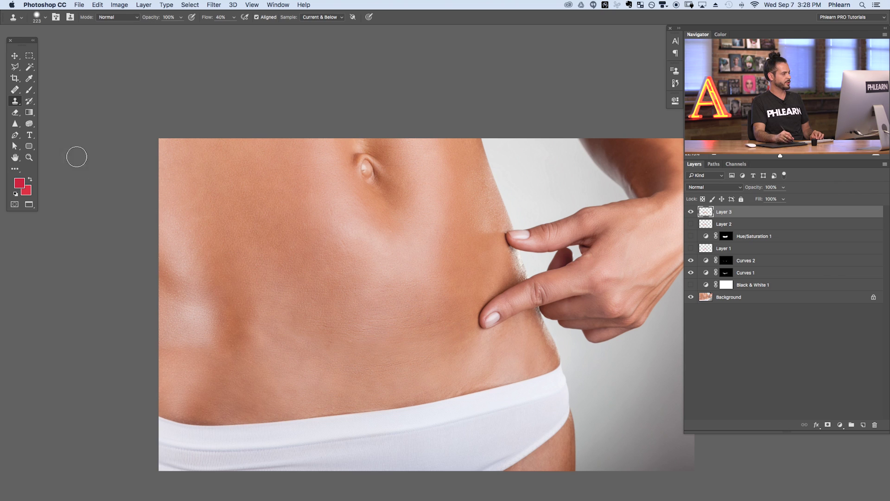
Step: Revisit the Healing Brush and Clone Stamp tools and compare the abdomen with Layer 3 shown and hidden
left_click(18, 93)
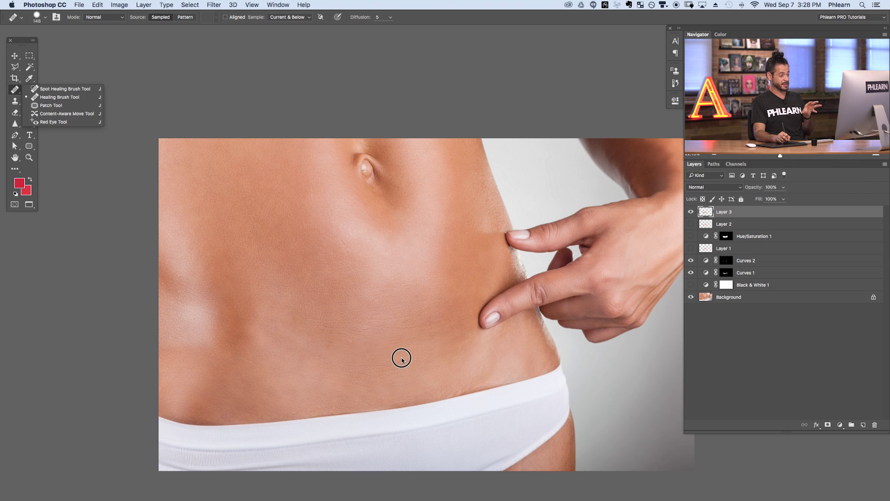
left_click(17, 101)
left_click(691, 212)
left_click(690, 213)
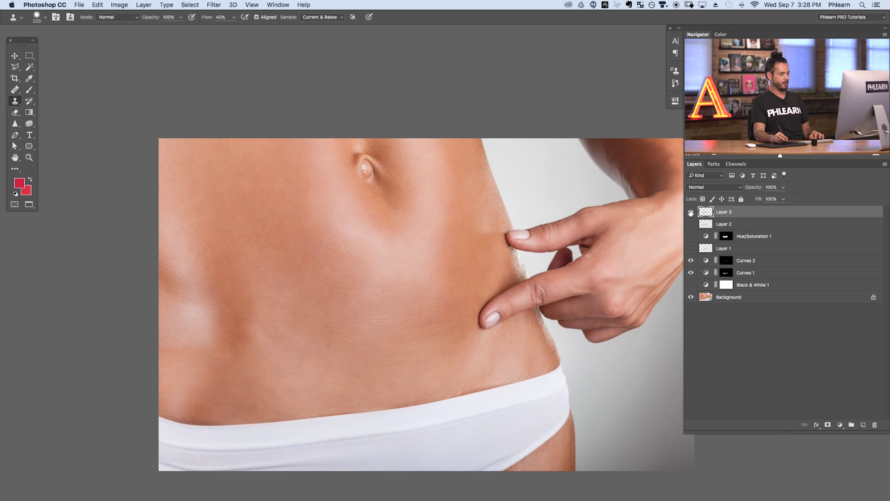
Step: Compare the cloned skin on Layer 3 with the original scar by switching the layer's visibility repeatedly
left_click(690, 213)
left_click(690, 213)
left_click(691, 214)
left_click(691, 214)
left_click(690, 214)
left_click(691, 213)
Step: Group all layers from Layer 3 down to Black & White 1 and compare the retouch before and after in full-screen view
left_click(776, 285, "shift")
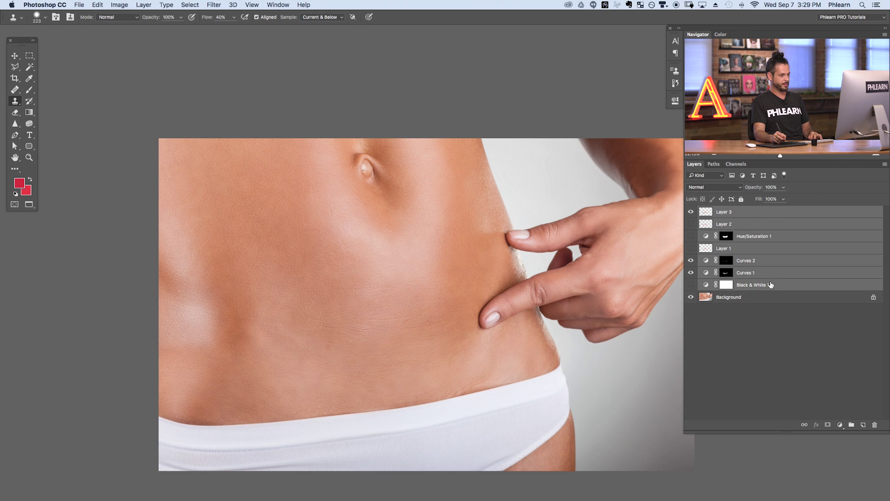
key("super+g")
key("f")
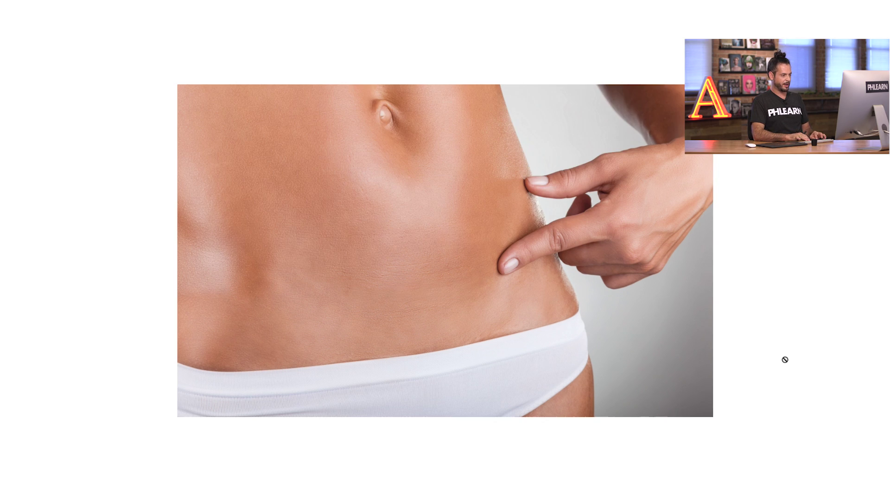
key("super+0")
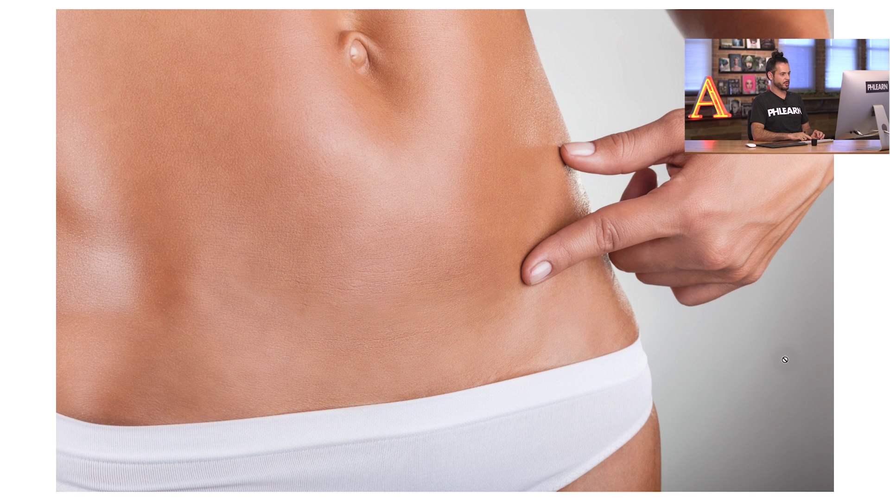
key("super+comma")
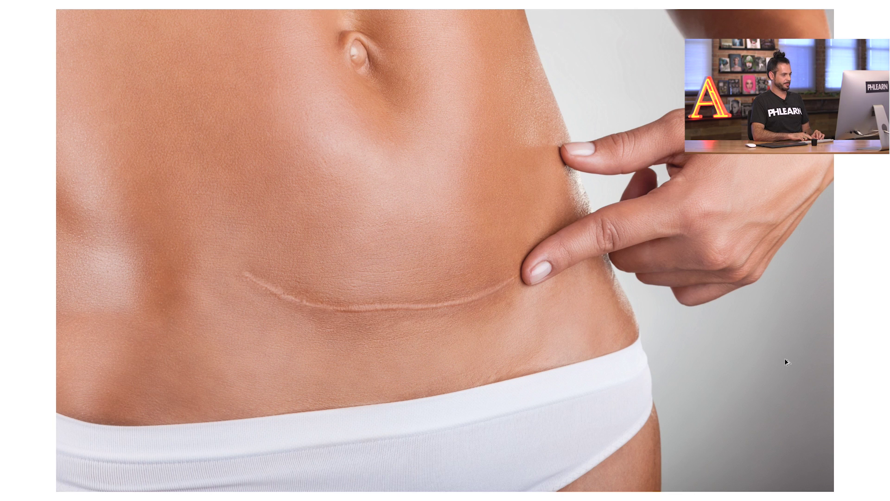
key("ctrl+comma")
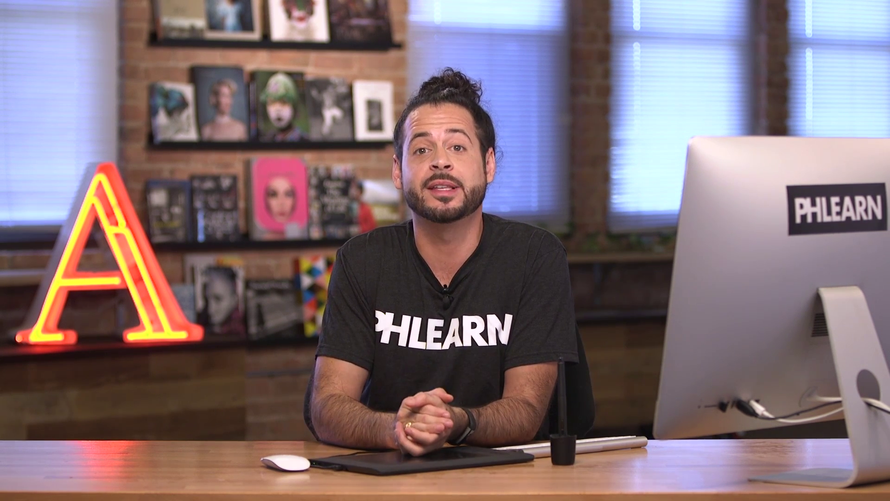
Step: Add a Black & White adjustment layer named Black & White 1 above the Background layer
left_click(142, 5)
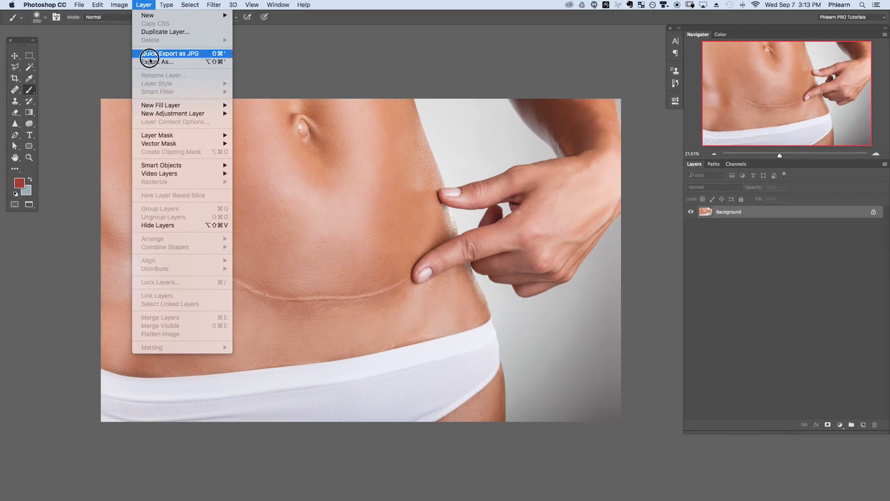
mouse_move(164, 116)
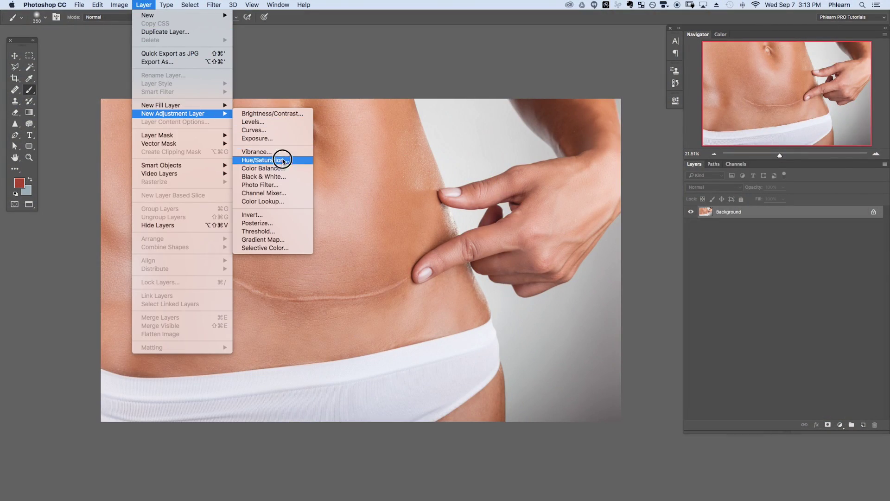
left_click(284, 177)
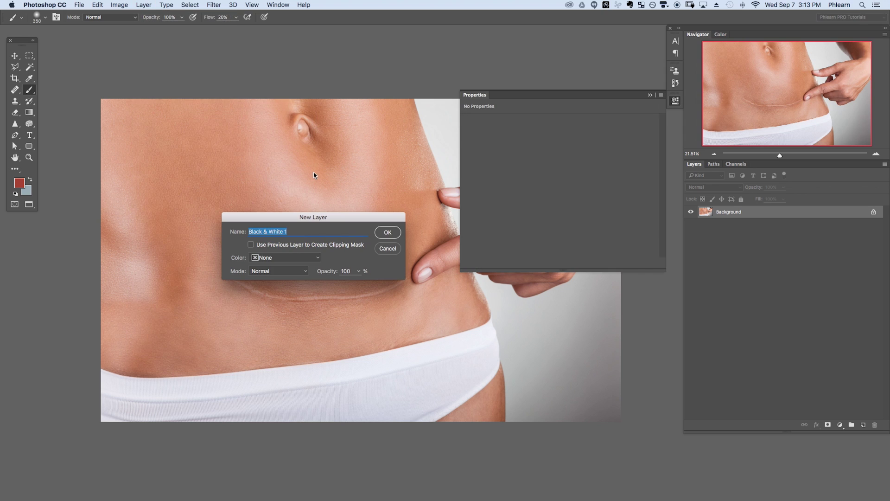
left_click(392, 230)
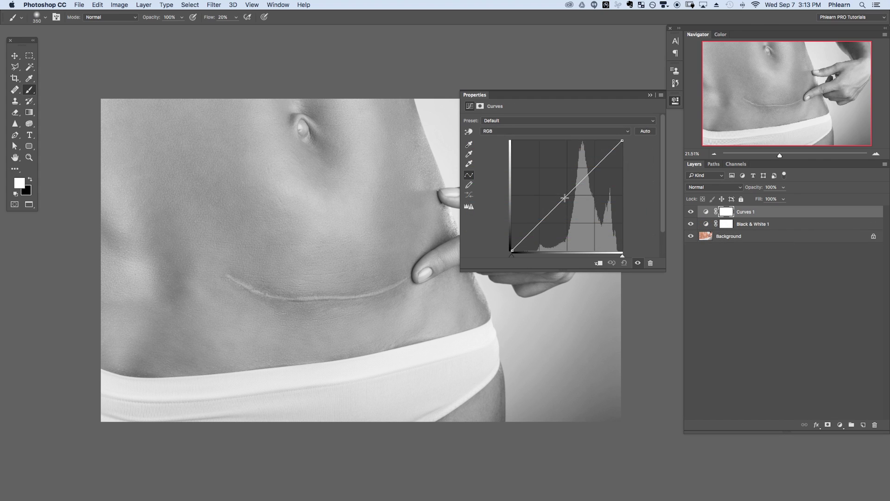
Step: Adjust the midpoint of the Curves 1 curve and paint its effect along the scar so its brightness matches the surrounding skin
left_click(561, 199)
mouse_move(561, 199)
left_mouse_down()
mouse_move(560, 189)
mouse_move(578, 207)
mouse_move(566, 199)
left_mouse_up()
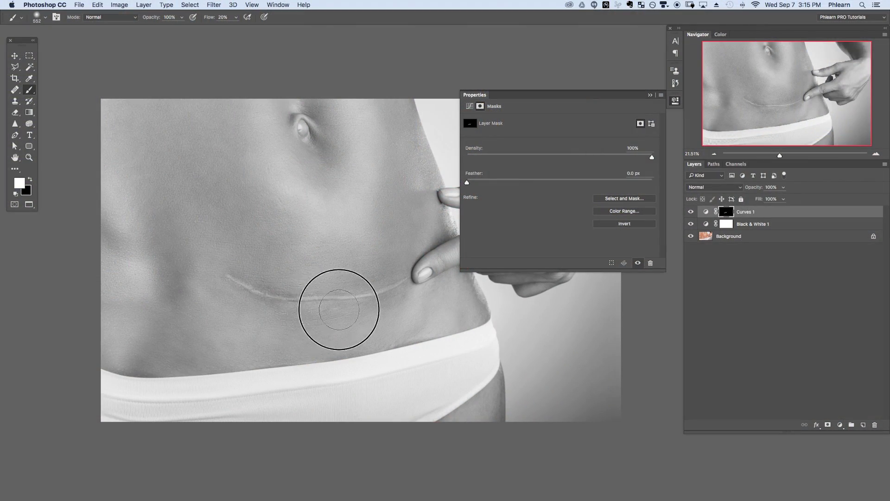
mouse_move(338, 307)
left_mouse_down()
mouse_move(363, 305)
mouse_move(407, 267)
left_mouse_up()
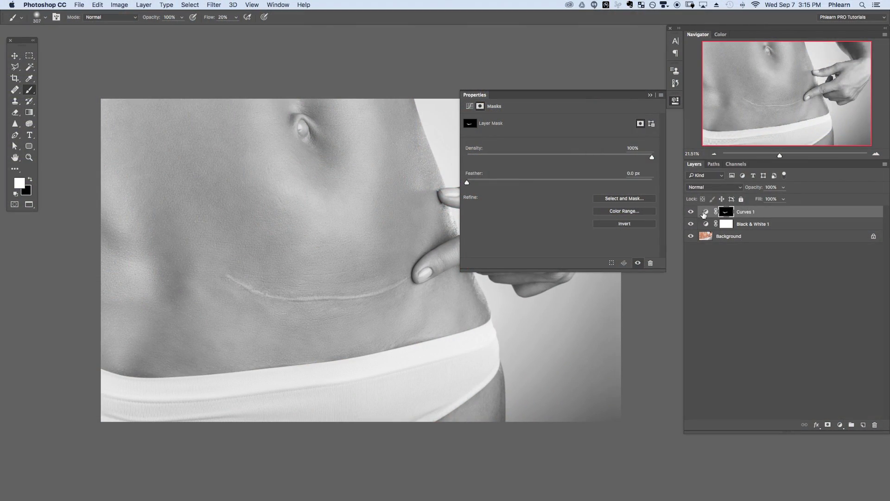
left_click(705, 212)
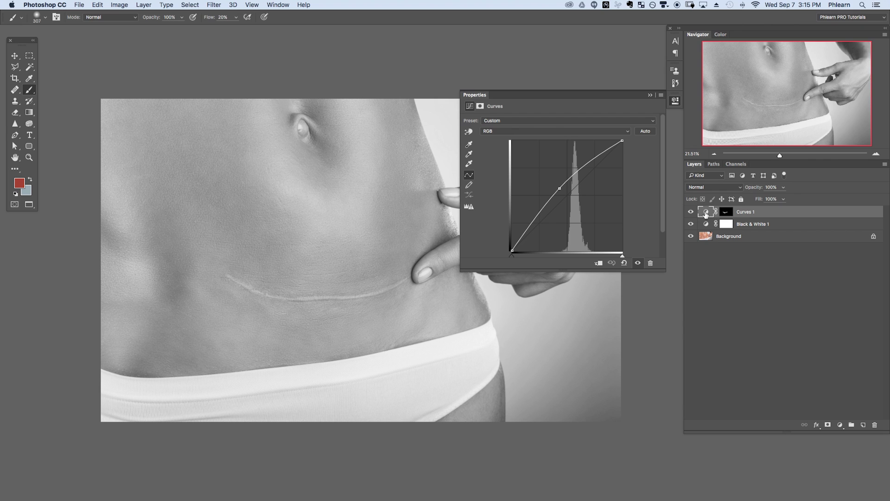
mouse_move(559, 190)
left_mouse_down()
mouse_move(540, 174)
mouse_move(583, 205)
mouse_move(561, 191)
left_mouse_up()
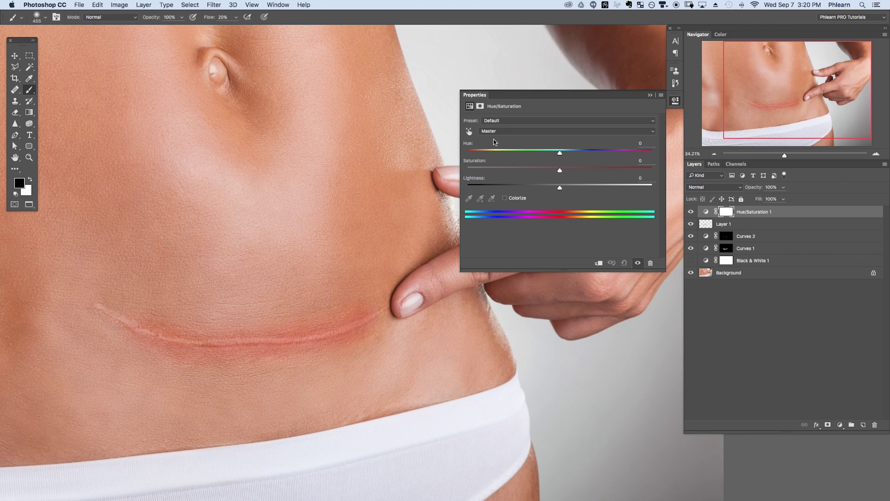
Step: Target the Reds in Hue/Saturation 1, sample the reddened scar skin, and set Hue to +93 and Saturation to +35
left_click(500, 134)
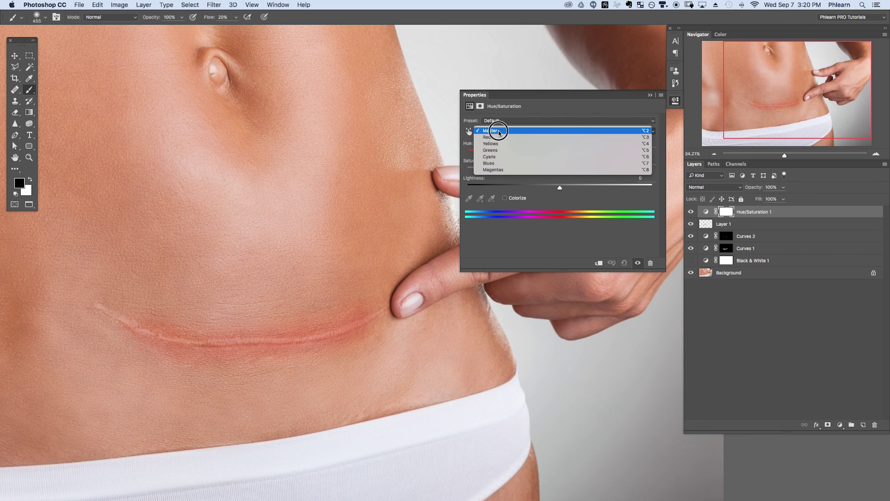
left_click(501, 138)
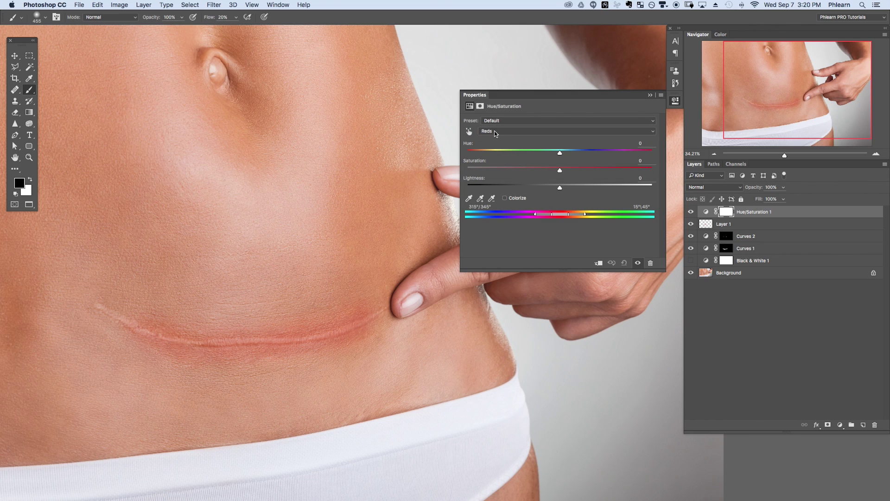
left_click(469, 199)
left_click(298, 332)
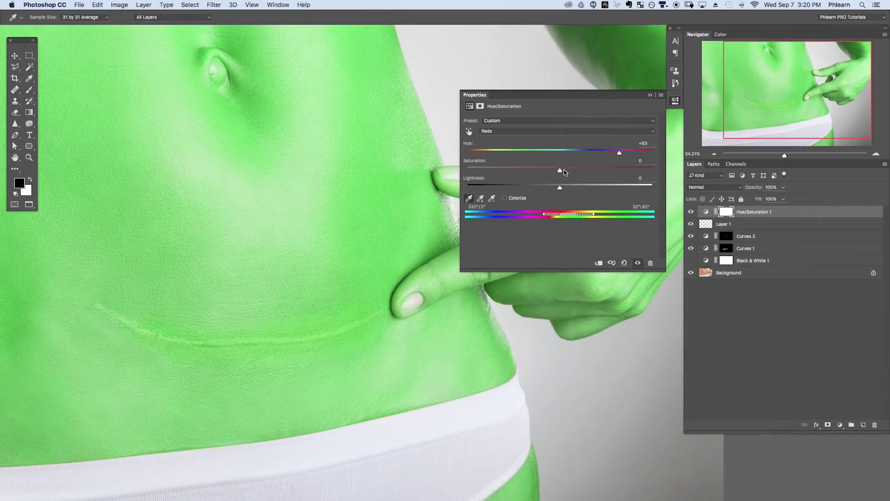
left_click_drag(563, 169, 592, 170)
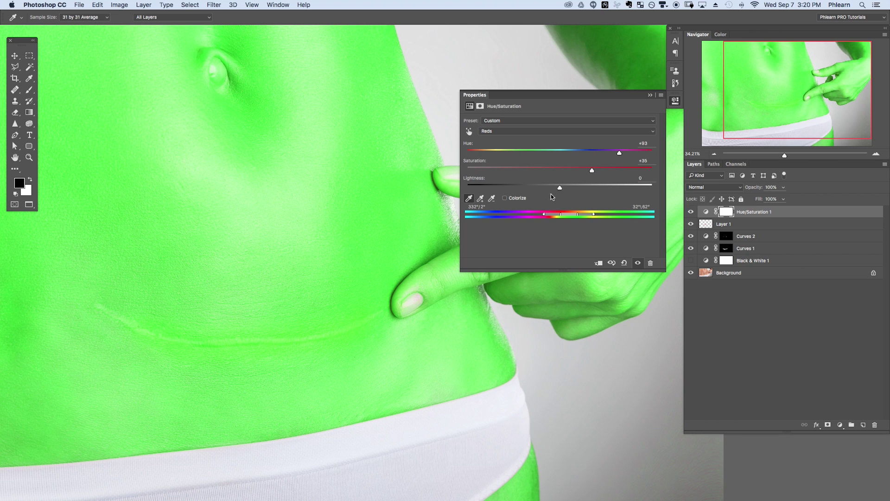
Step: Check the Hue/Saturation 1 effect and narrow the Reds range to 354°/6° and 17°\29°, sliding it along the spectrum to isolate the scar's redness
left_click(691, 211)
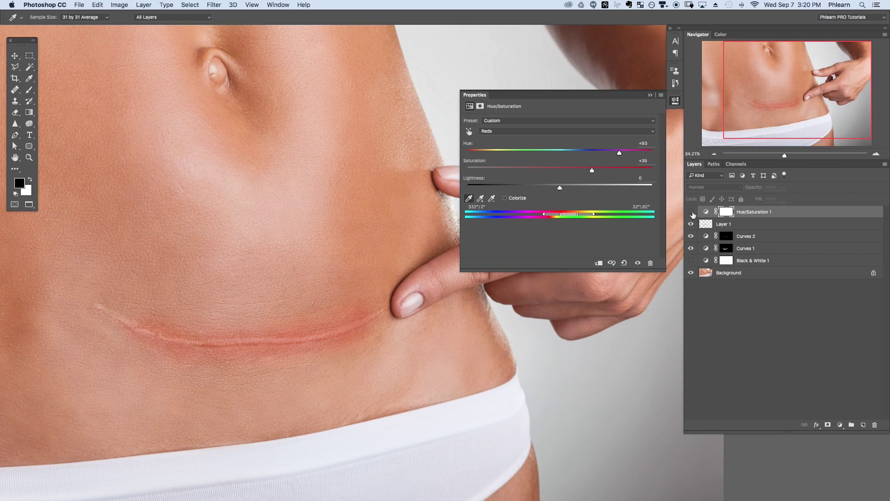
left_click(691, 212)
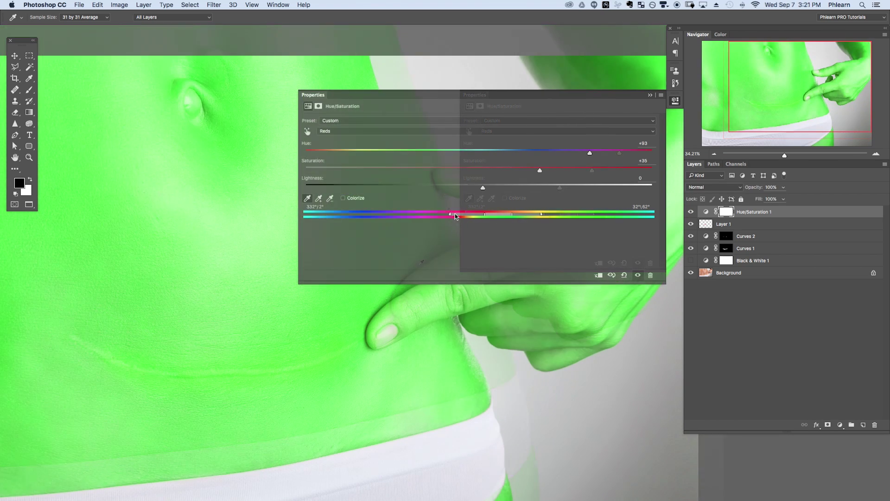
left_click(459, 216)
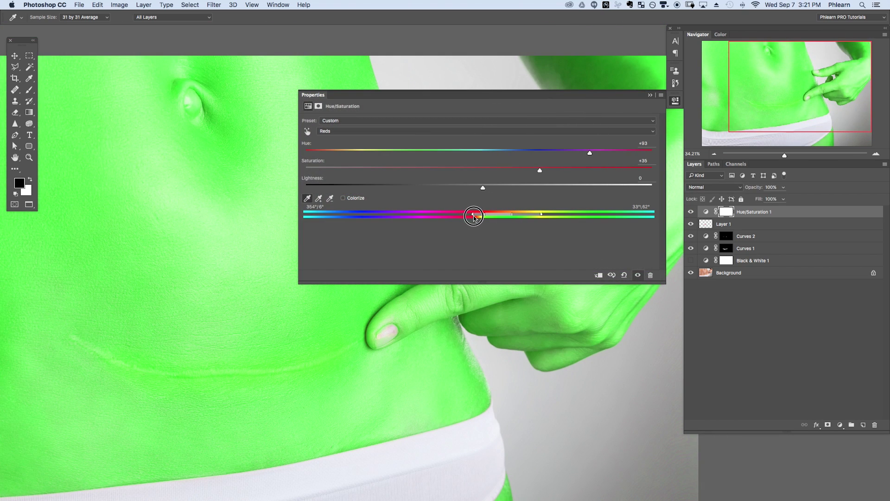
mouse_move(510, 216)
left_mouse_down()
mouse_move(497, 217)
mouse_move(509, 215)
left_mouse_up()
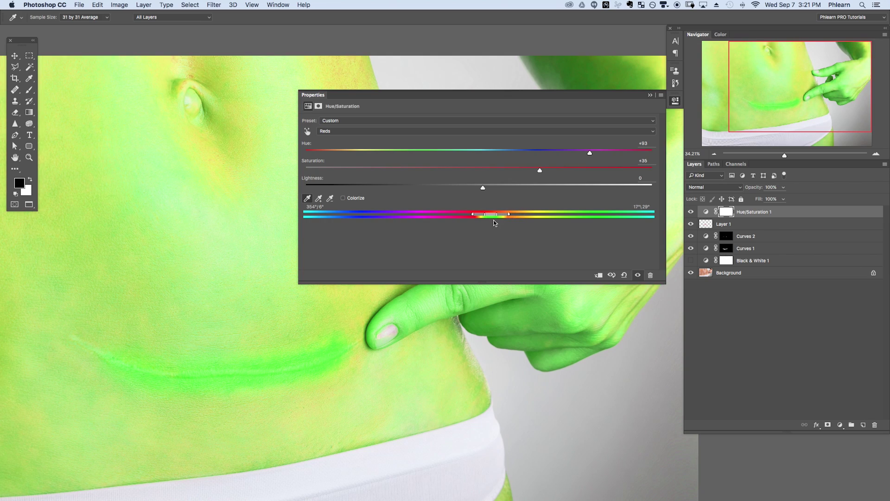
left_click_drag(494, 215, 513, 213)
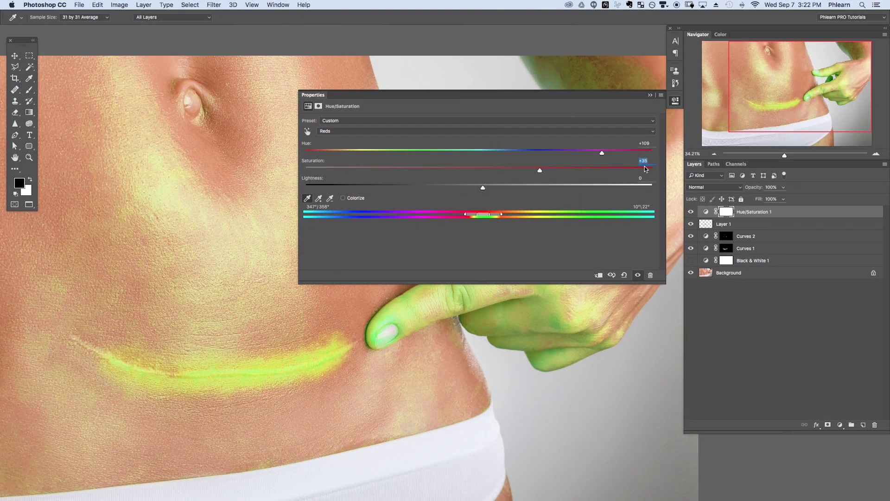
Step: Reset the Reds hue to 0, shift it to about +9, and fine-tune saturation and lightness to blend the scar's redness with the skin
type("0")
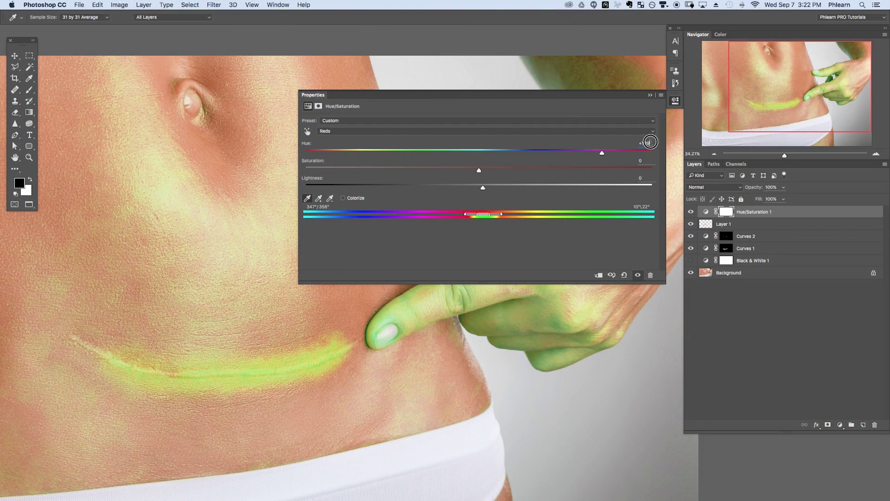
type("0")
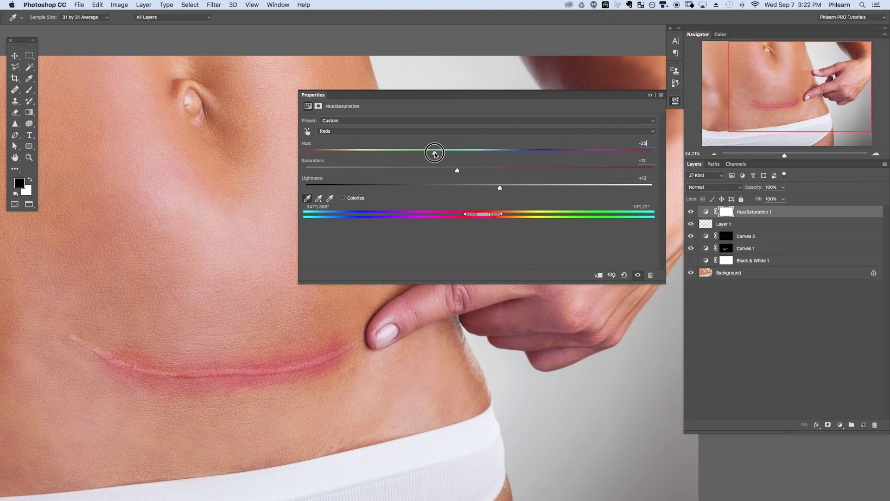
left_click_drag(433, 149, 494, 155)
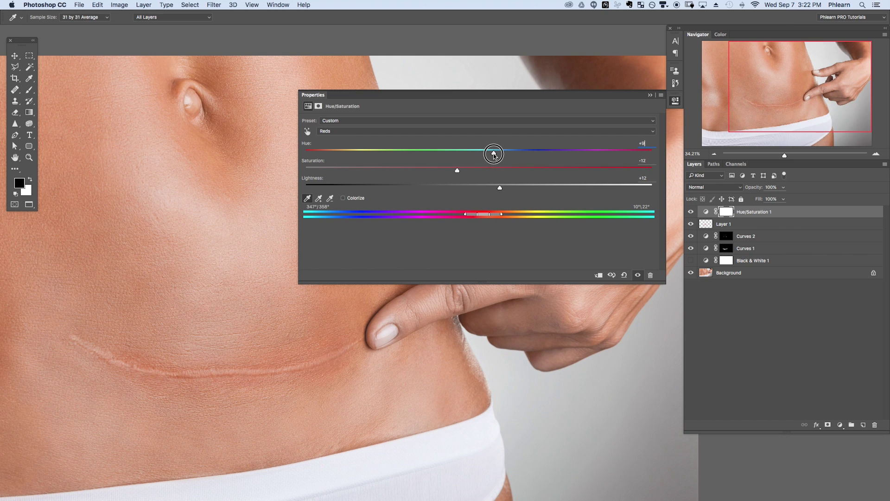
left_click_drag(618, 172, 468, 168)
left_click_drag(499, 187, 515, 188)
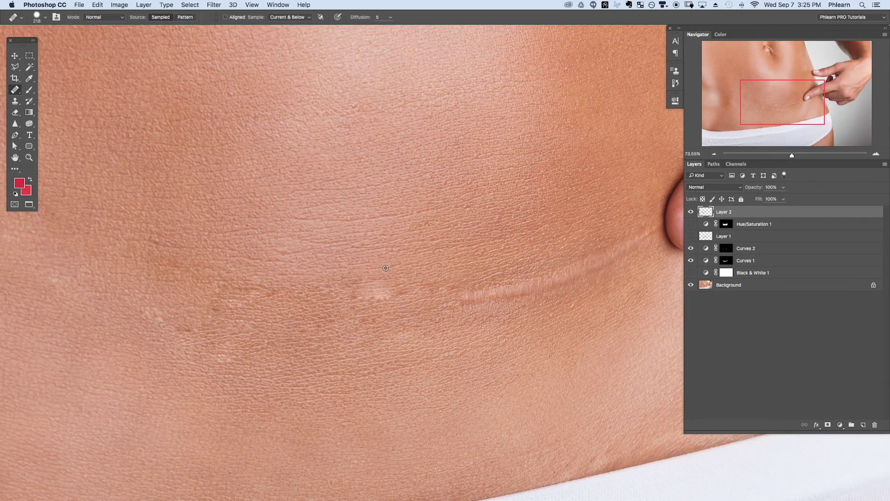
Step: Heal the light patch and the remaining scar line at the abdomen's centre with skin sampled above it on Layer 2
left_click(394, 236, "alt")
mouse_move(373, 292)
left_mouse_down()
mouse_move(396, 288)
mouse_move(360, 299)
mouse_move(395, 279)
mouse_move(337, 296)
mouse_move(380, 277)
mouse_move(350, 280)
left_mouse_up()
key("space")
left_click_drag(474, 359, 406, 355)
mouse_move(420, 286)
left_mouse_down()
mouse_move(518, 266)
mouse_move(560, 243)
mouse_move(490, 296)
left_mouse_up()
Step: Fit the whole image in view and compare the abdomen with the top retouching layer shown and hidden
key("super+space")
left_click_drag(460, 354, 446, 345)
key("super+0")
left_click(691, 211)
left_click(691, 211)
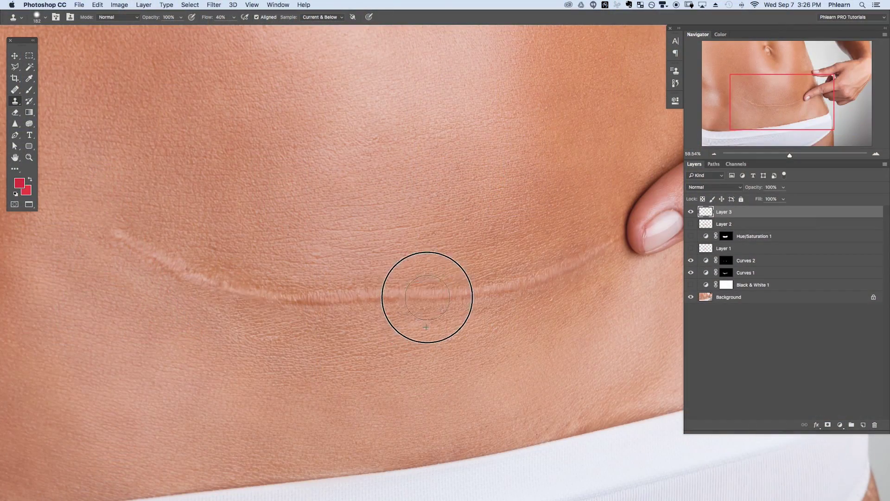
Step: Clone clean skin over the scar from its centre toward the lower fingertip on Layer 3 with the Clone Stamp
mouse_move(436, 304)
left_mouse_down()
mouse_move(451, 292)
mouse_move(473, 289)
mouse_move(467, 299)
mouse_move(509, 286)
mouse_move(502, 297)
mouse_move(565, 263)
mouse_move(558, 278)
mouse_move(598, 249)
left_mouse_up()
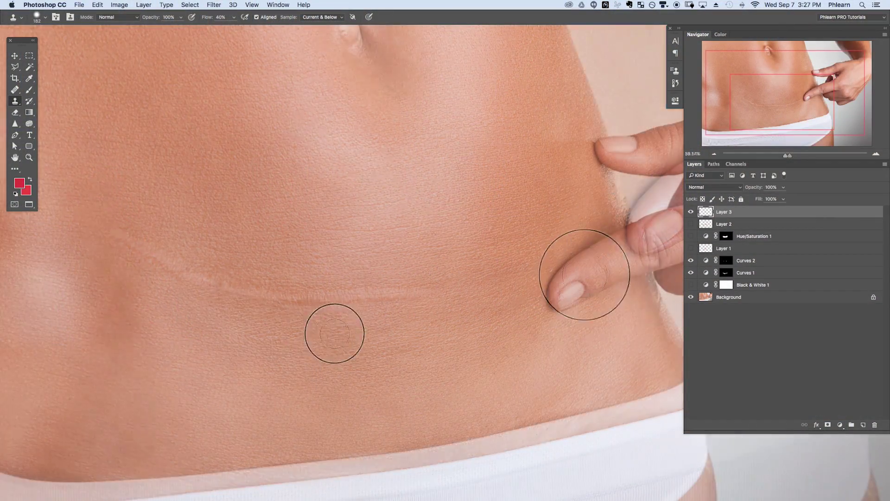